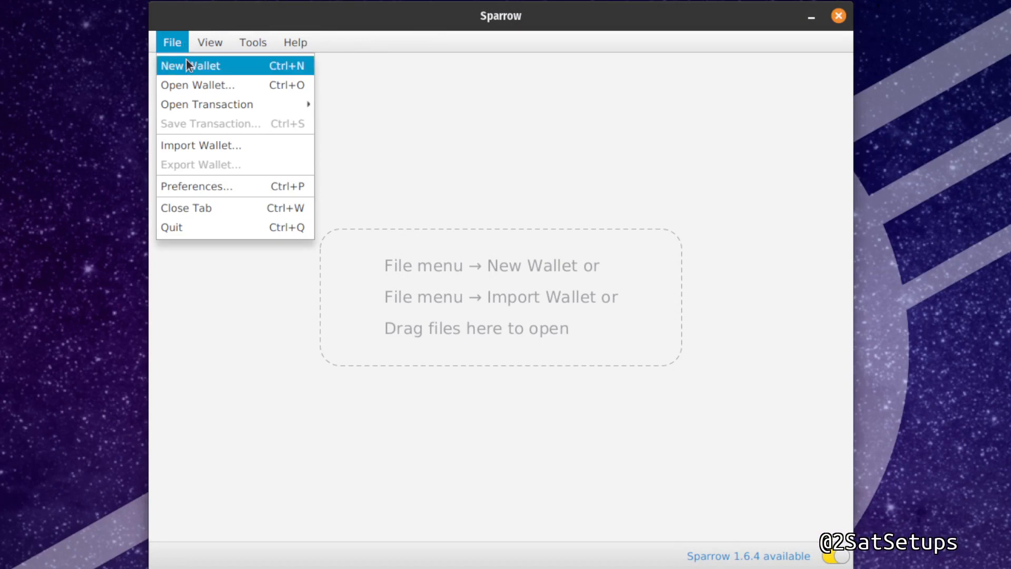
Create a new wallet named '2SatsSetupsWallet'.
left_click(213, 65)
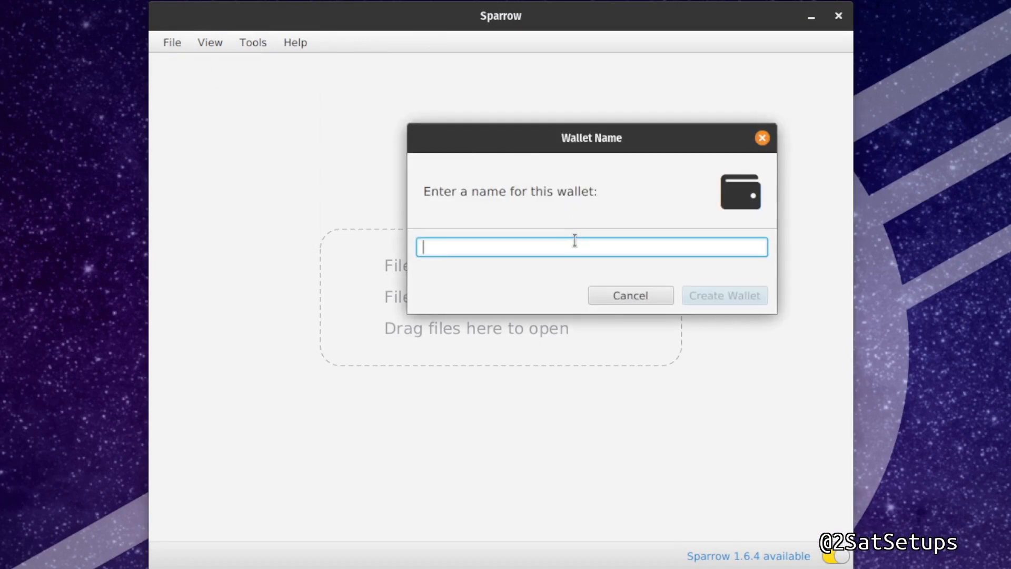
type("2Sats")
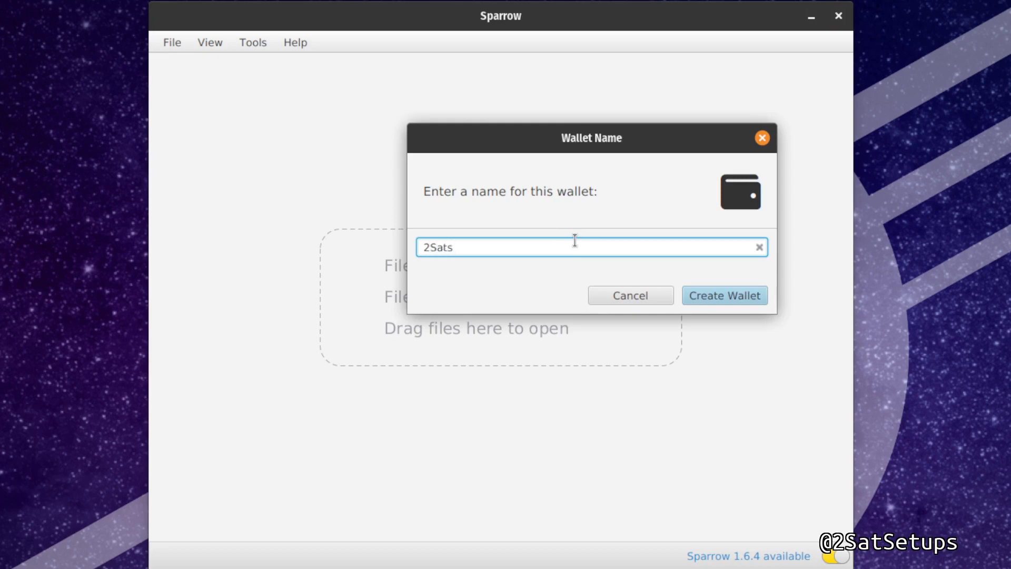
type("SetupsWallet")
key("Return")
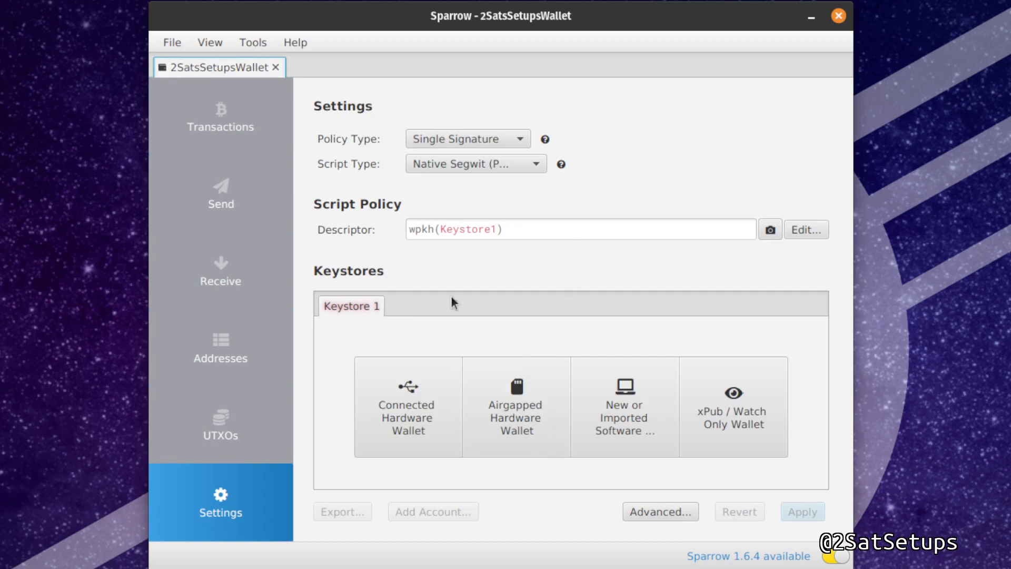
Keep Single Signature policy and Native Segwit script type, then add a new or imported software keystore.
left_click(516, 147)
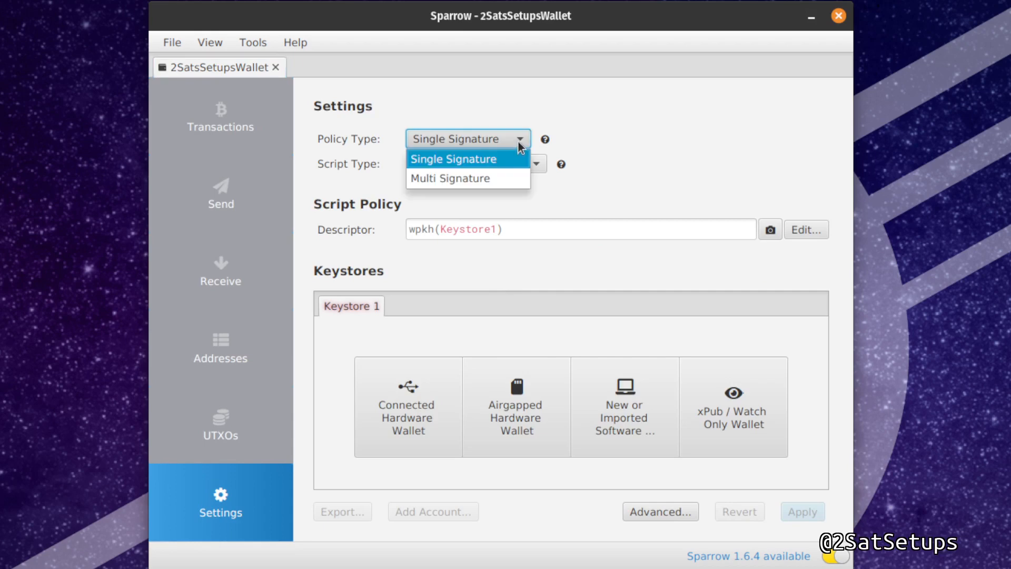
left_click(519, 142)
left_click(532, 164)
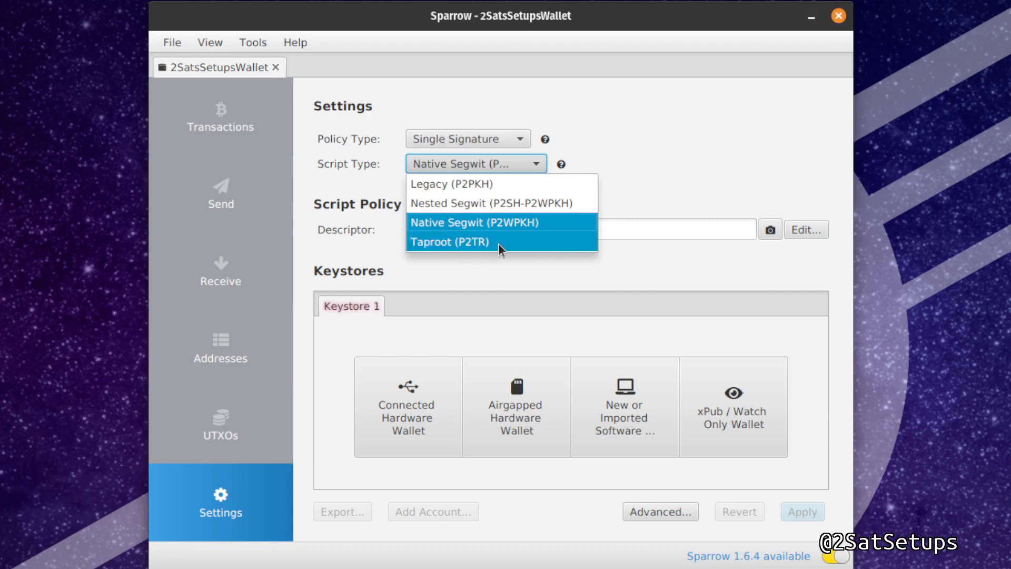
left_click(567, 222)
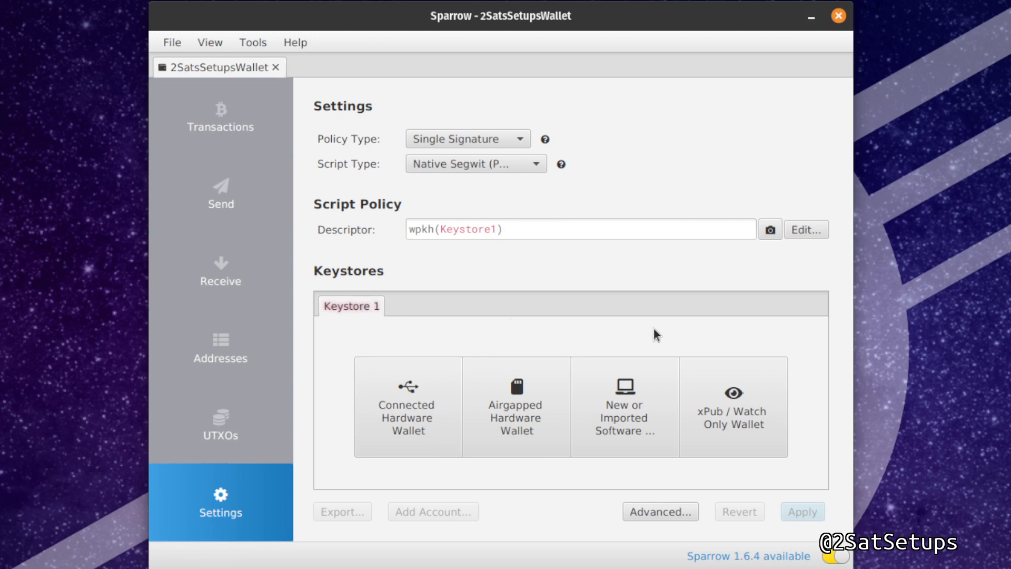
left_click(652, 436)
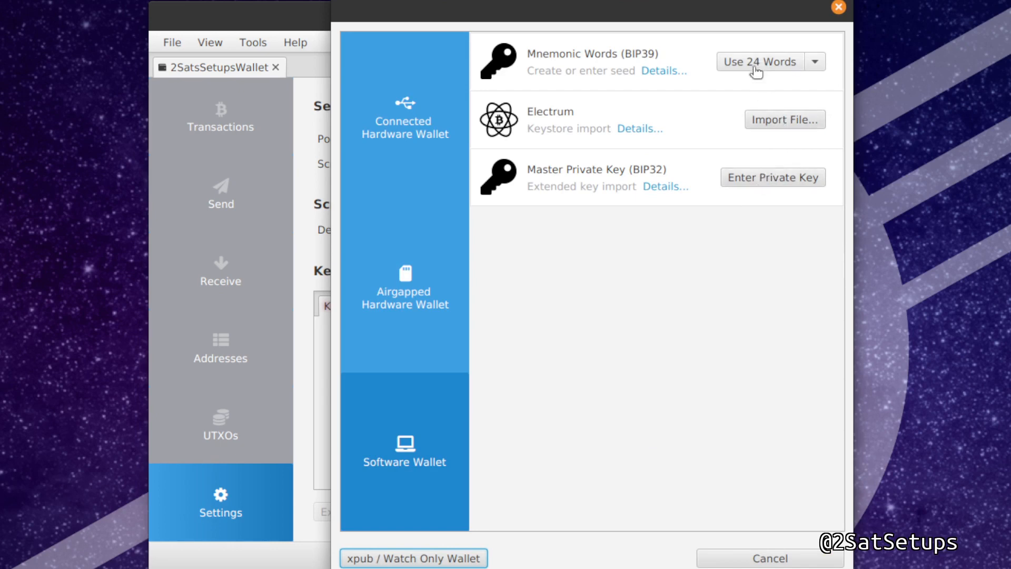
Choose Use 24 Words for the BIP39 mnemonic to show 24 word fields.
left_click(816, 64)
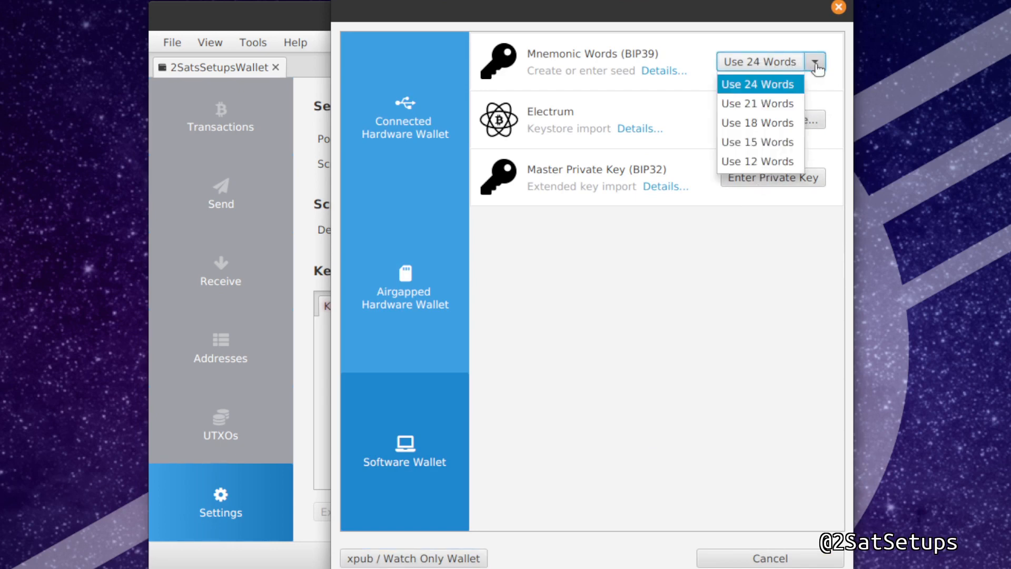
left_click(812, 66)
left_click(778, 68)
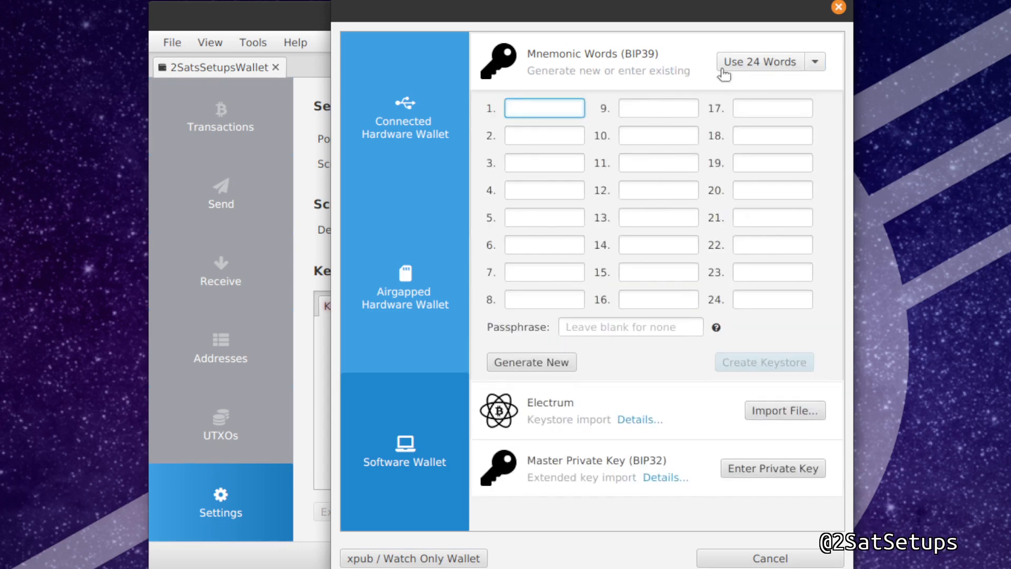
Generate a new random 24-word seed and inspect the first word.
left_click(545, 369)
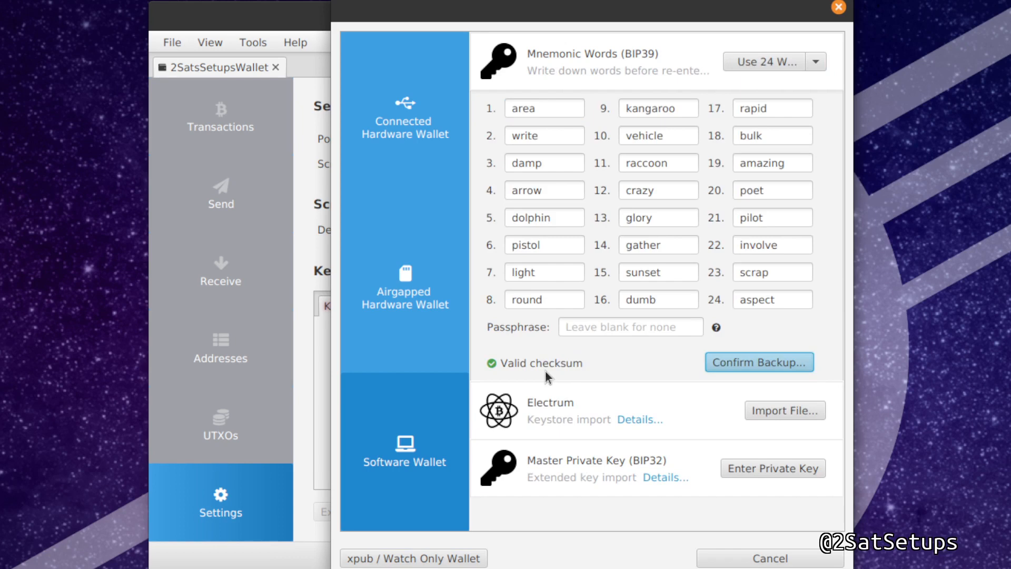
left_click_drag(511, 109, 567, 114)
left_click(572, 116)
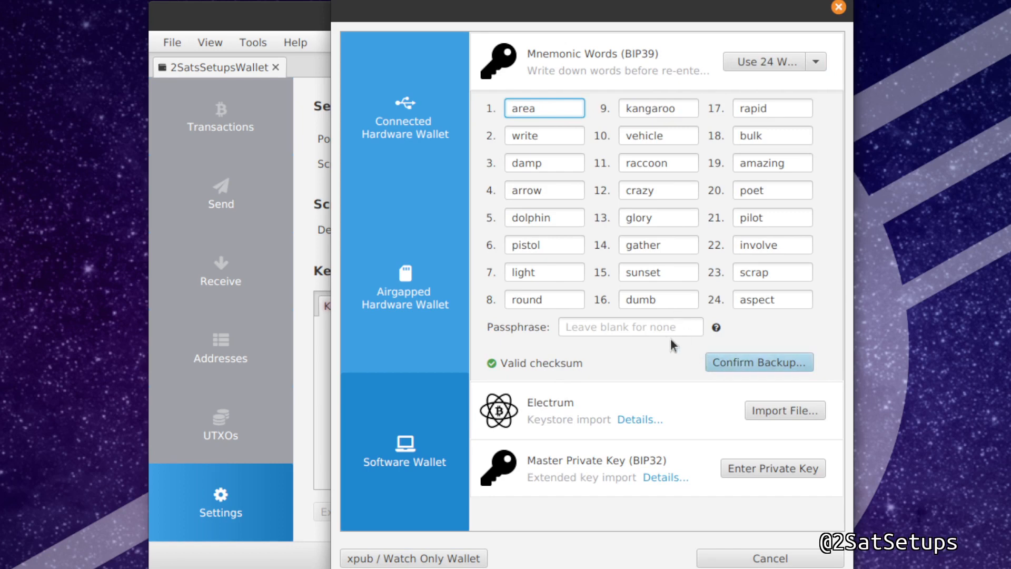
left_click(737, 333)
Leave the passphrase blank and proceed to Confirm Backup.
left_click(693, 328)
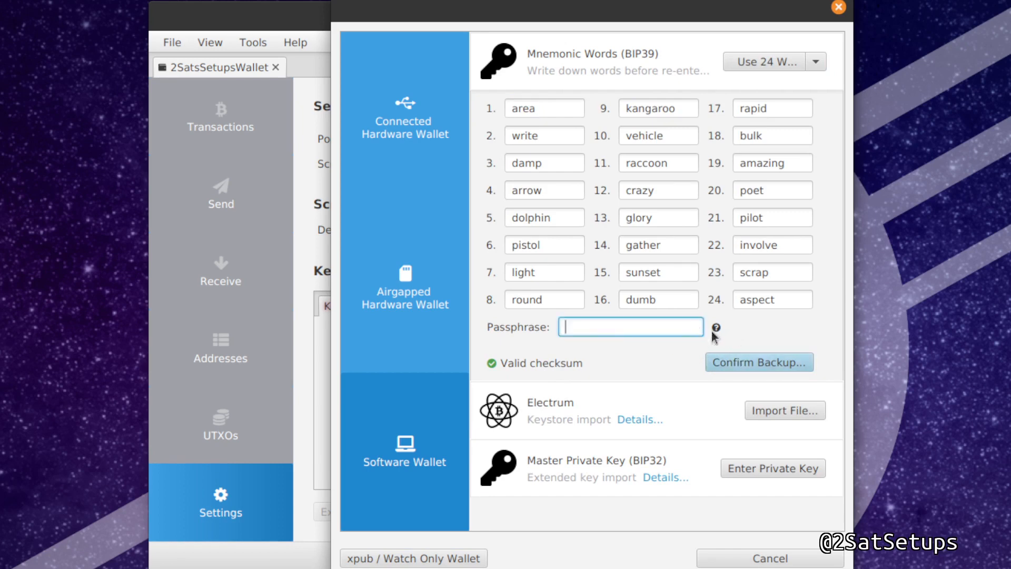
left_click(711, 333)
left_click(676, 329)
left_click(776, 329)
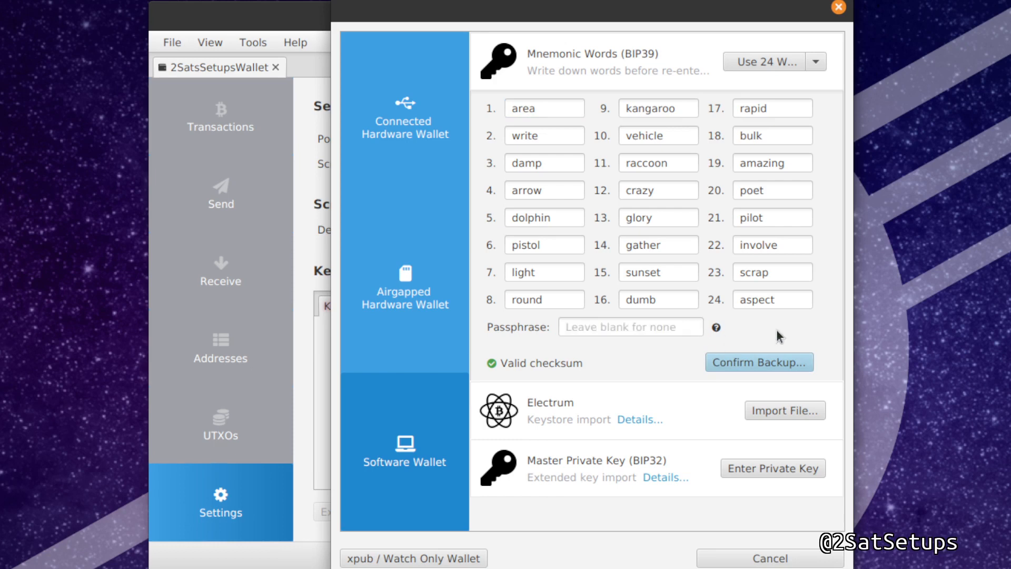
left_click(665, 331)
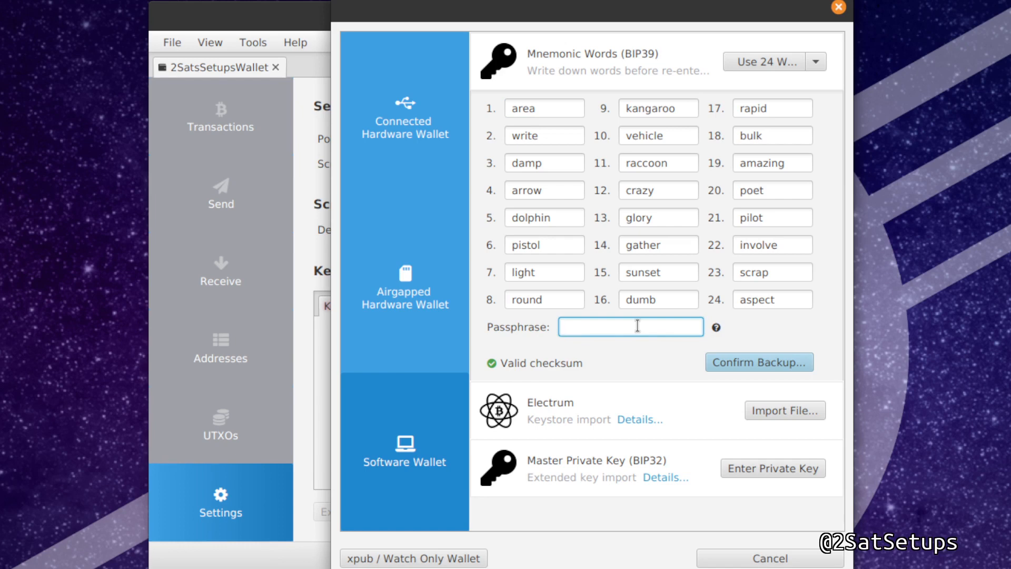
left_click(773, 362)
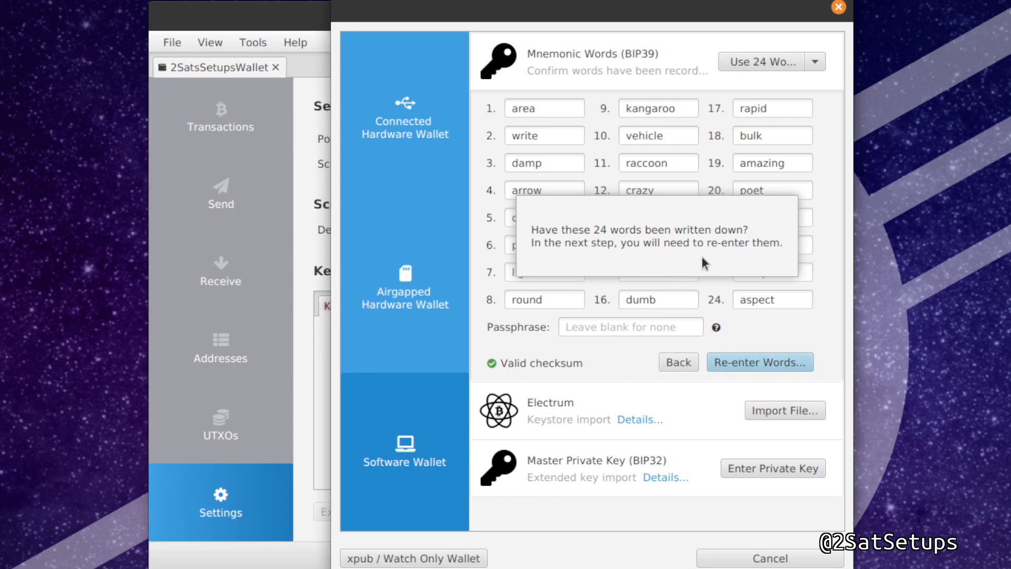
Confirm the 24 words are written down and choose Re-enter Words.
left_click(750, 362)
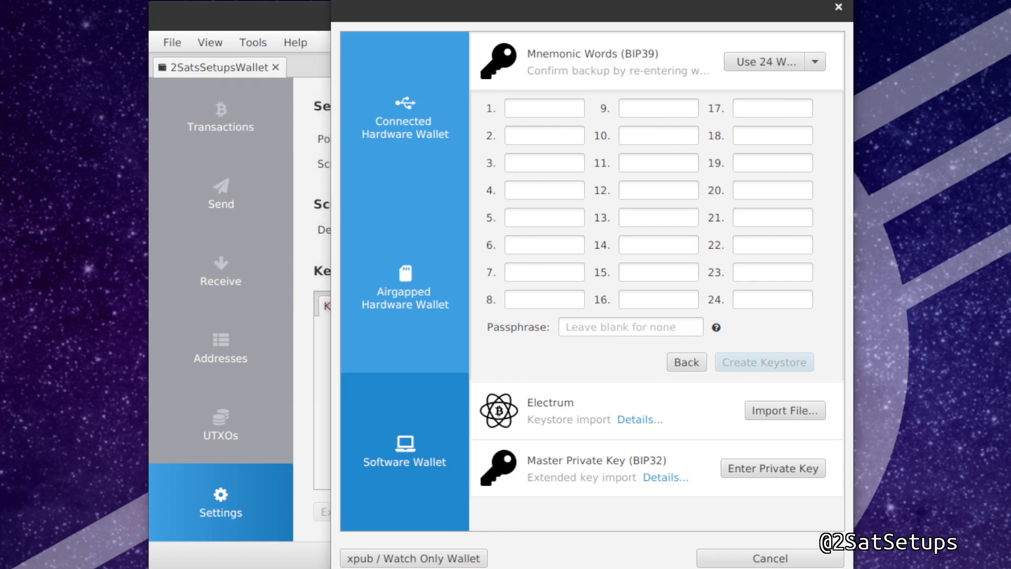
Re-enter seed words 1 through 12 in the mnemonic fields.
left_click(550, 111)
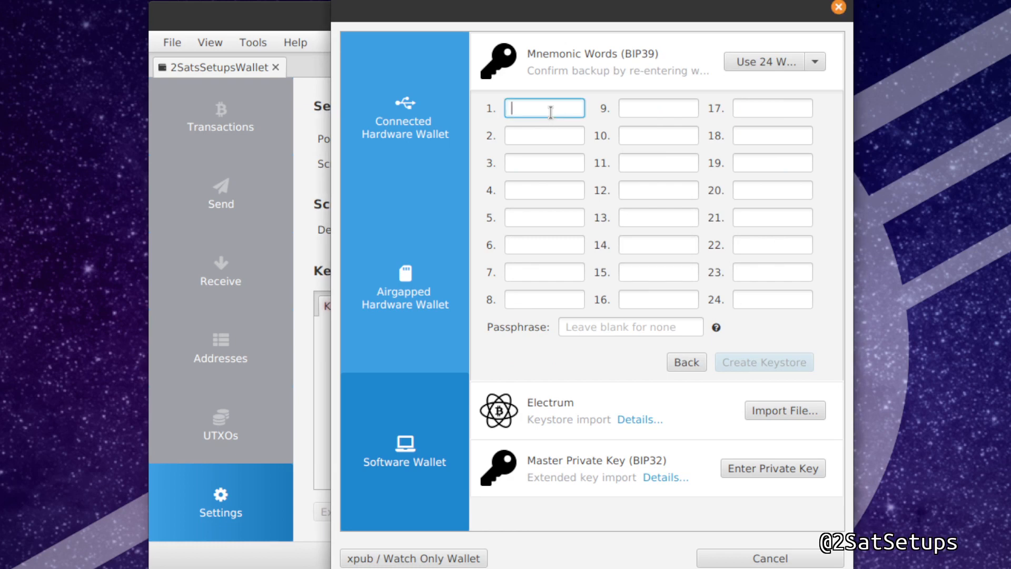
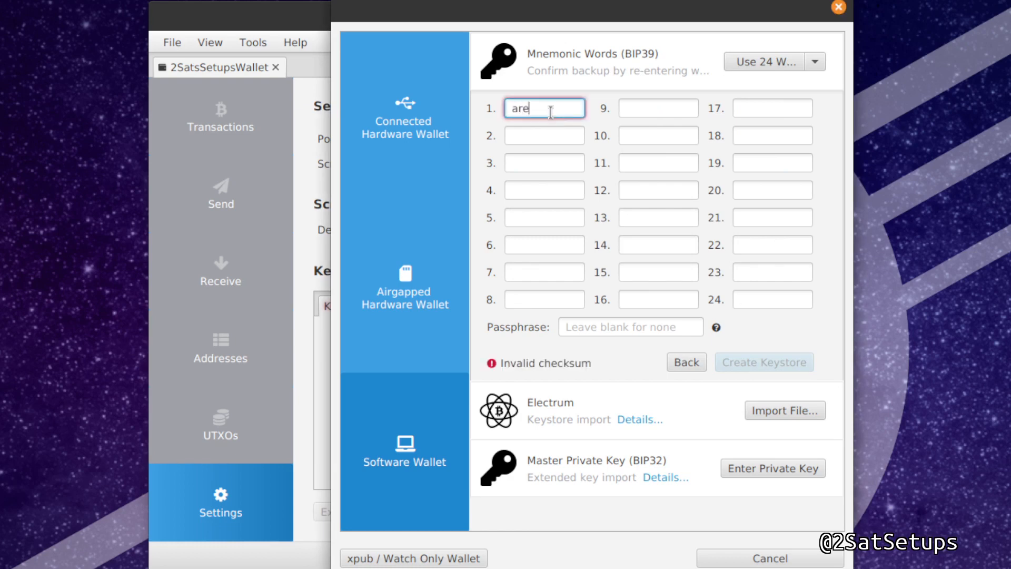
key("Tab")
key("Tab")
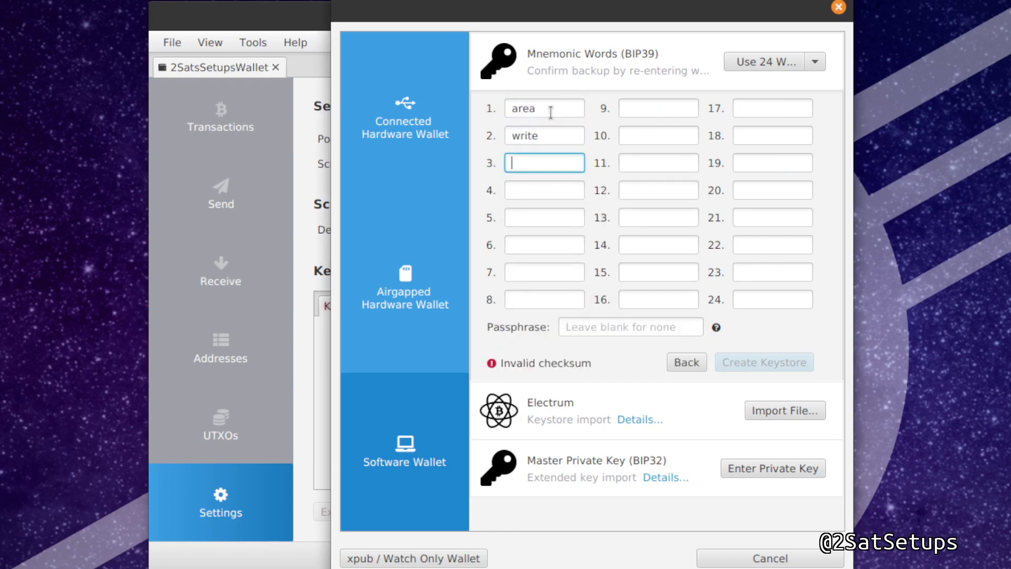
key("Tab")
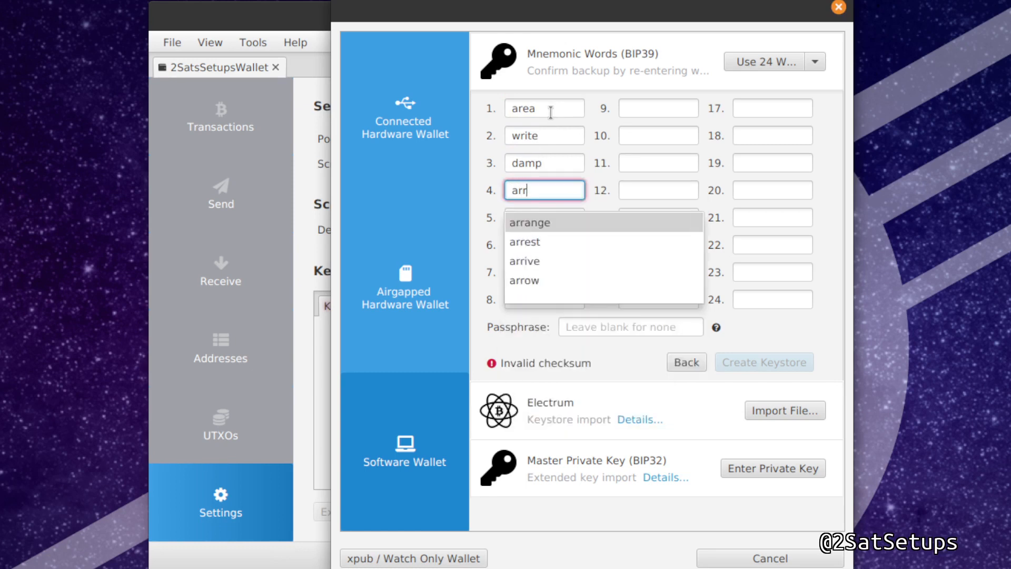
key("Tab")
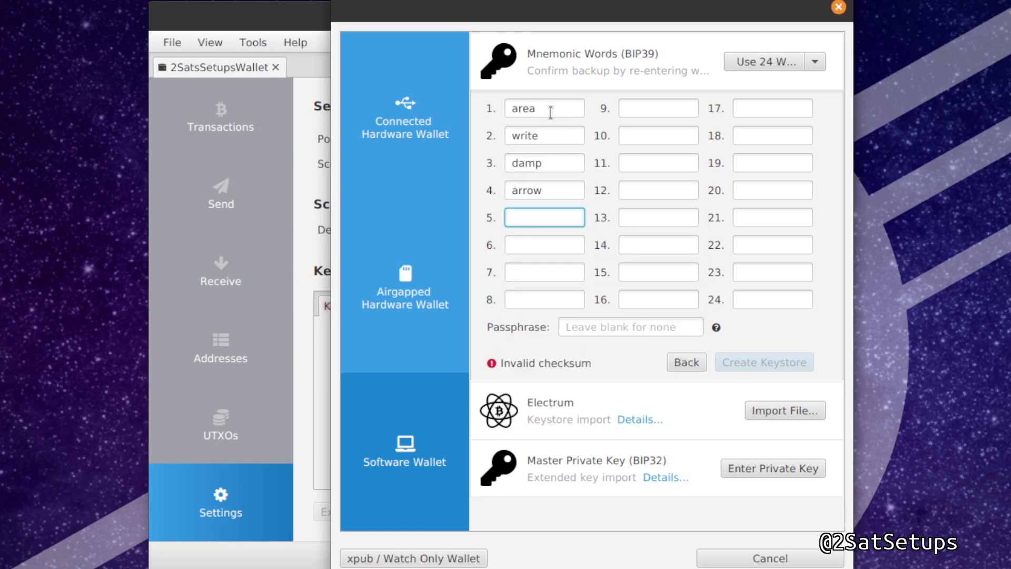
key("Tab")
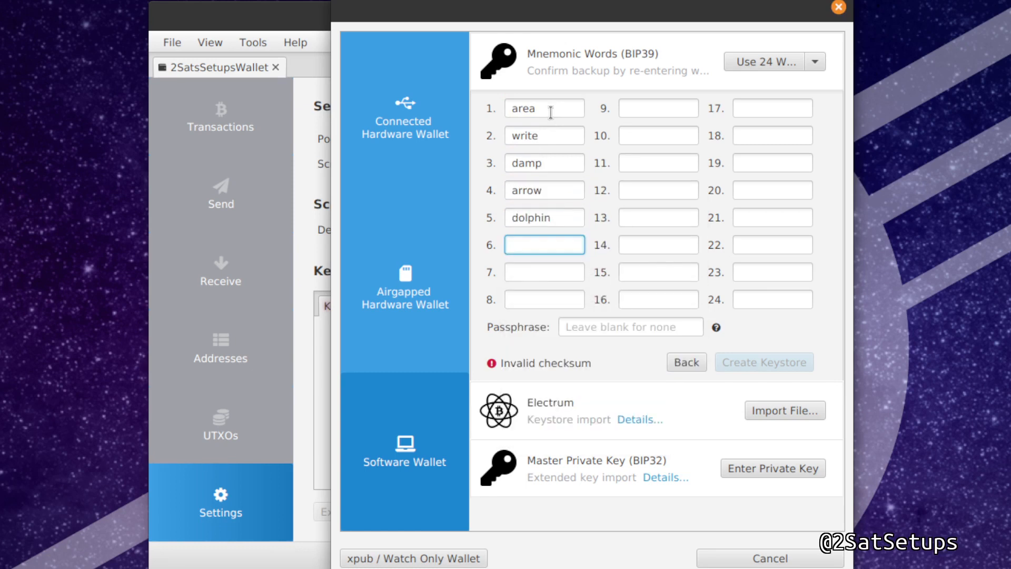
key("Tab")
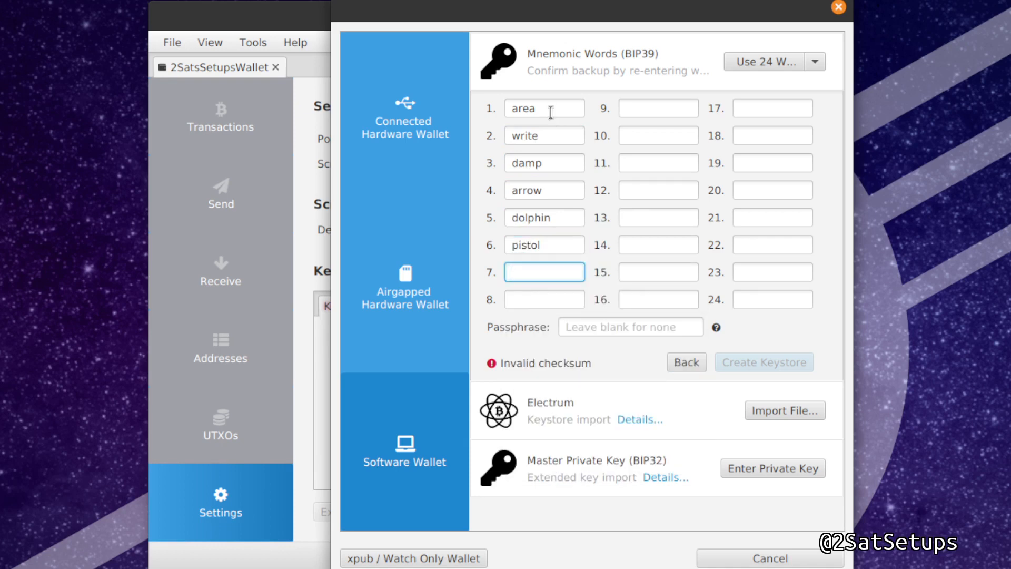
key("Tab")
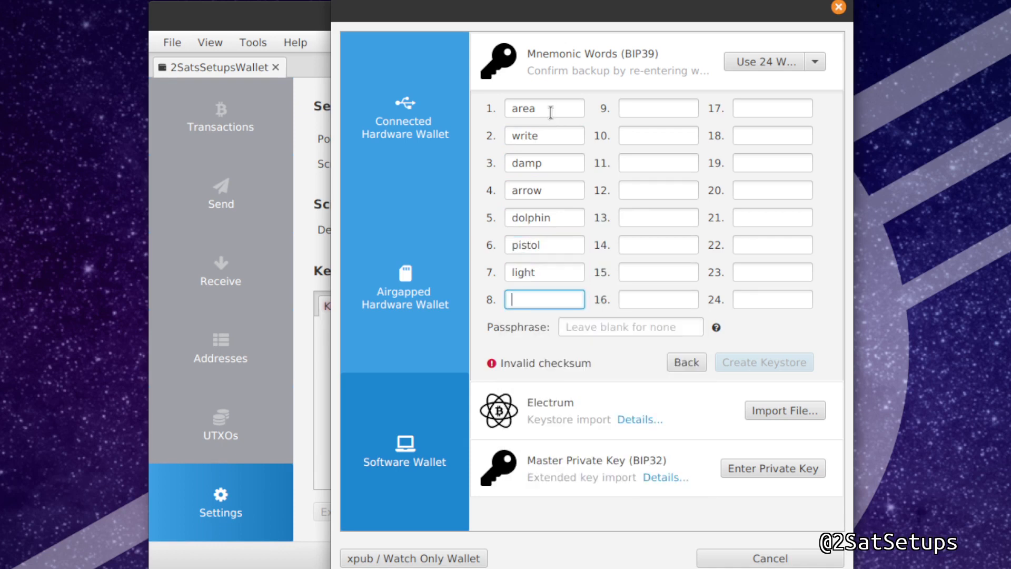
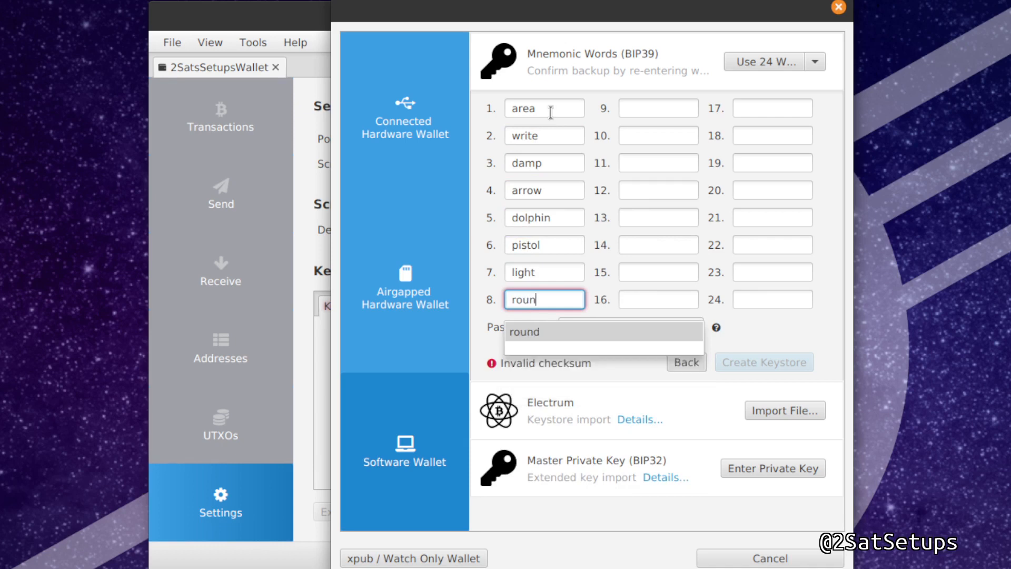
key("Tab")
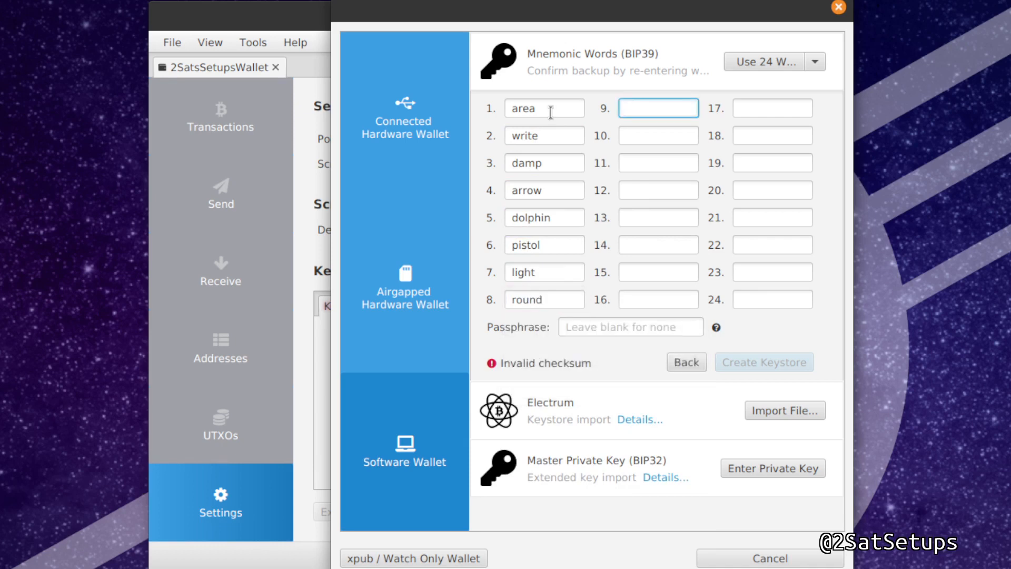
key("Tab")
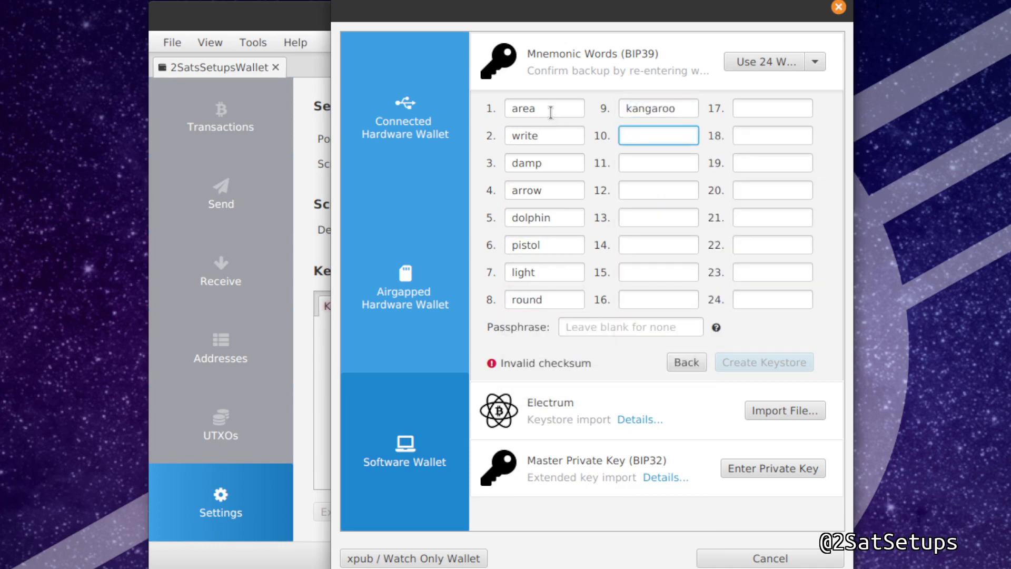
key("Tab")
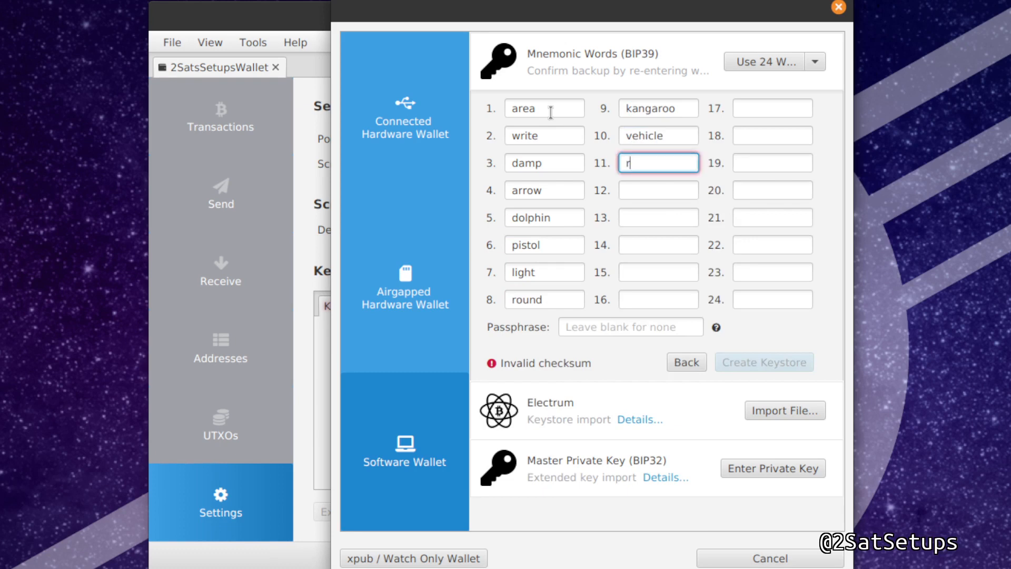
key("Tab")
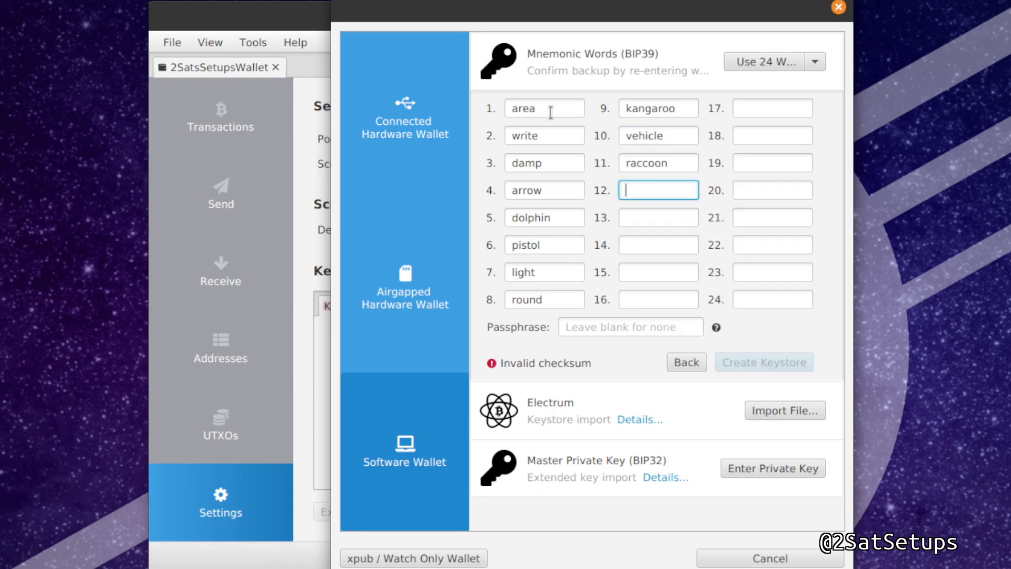
key("Tab")
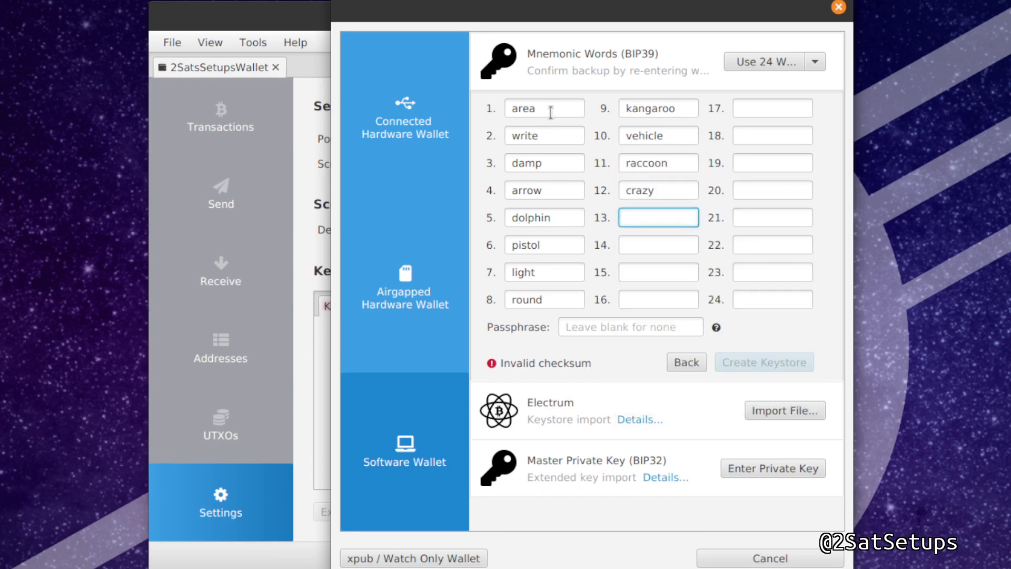
Re-enter seed words 13 through 24, correcting words 19 and 20, until the checksum is valid.
key("Tab")
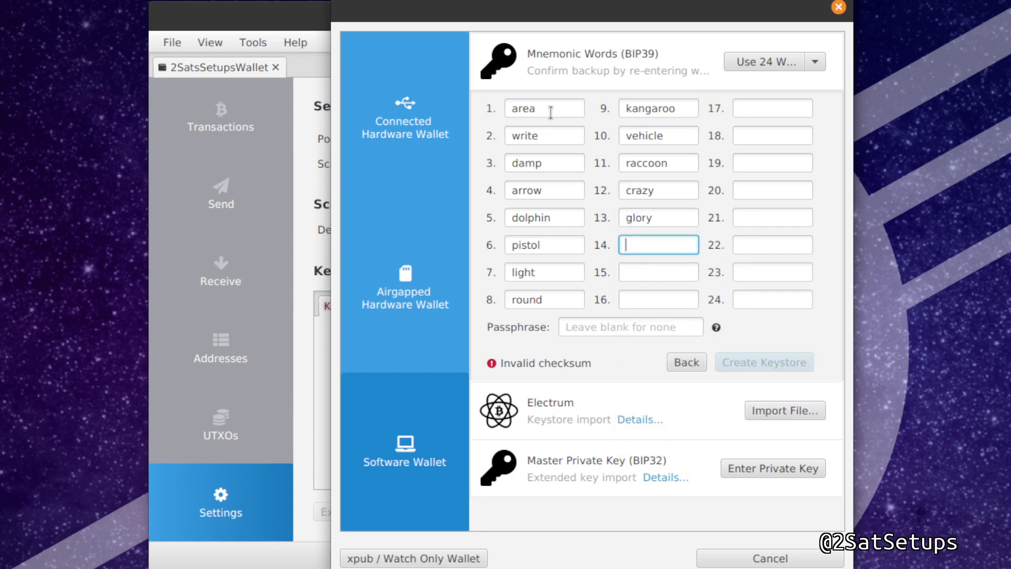
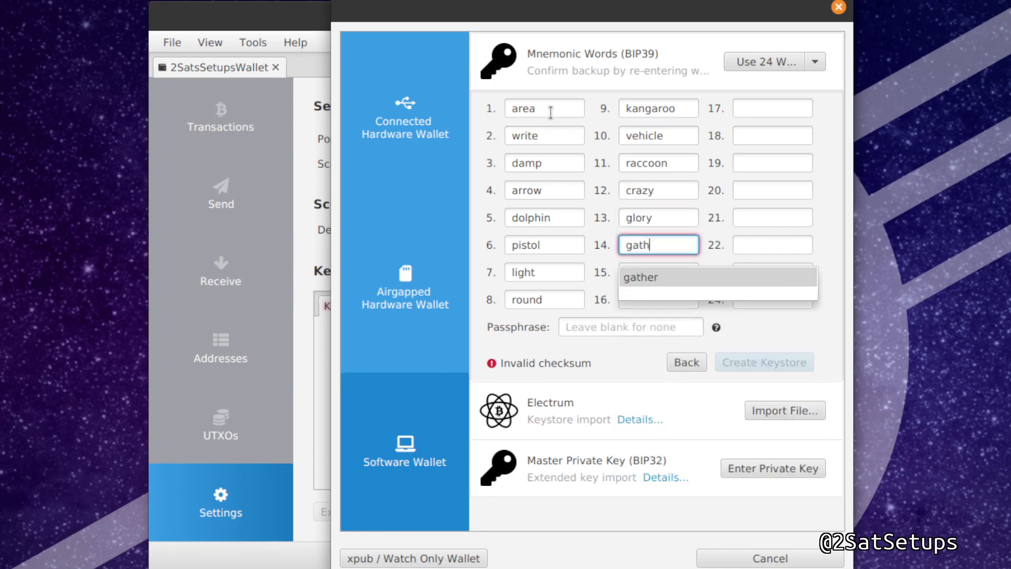
key("Tab")
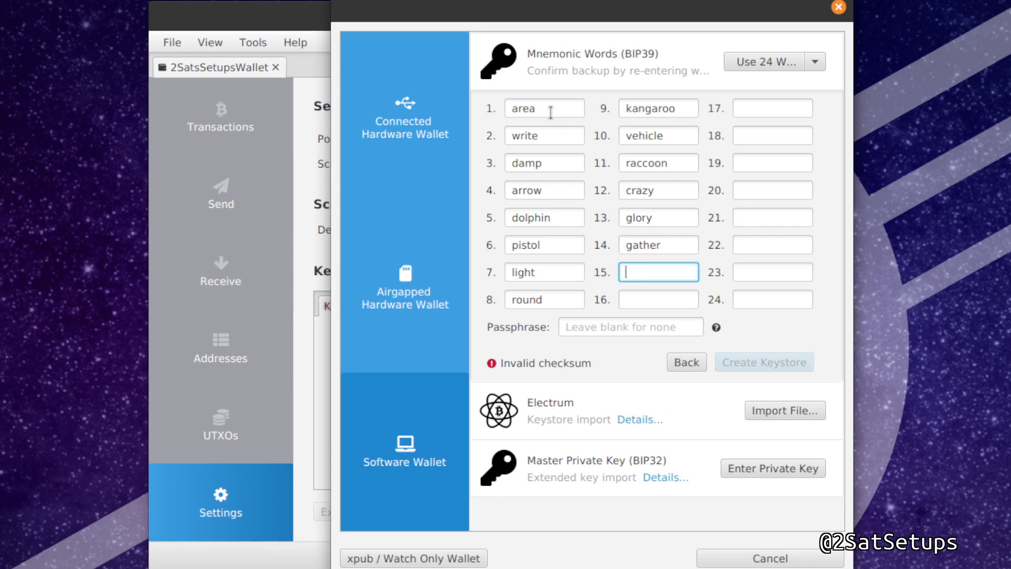
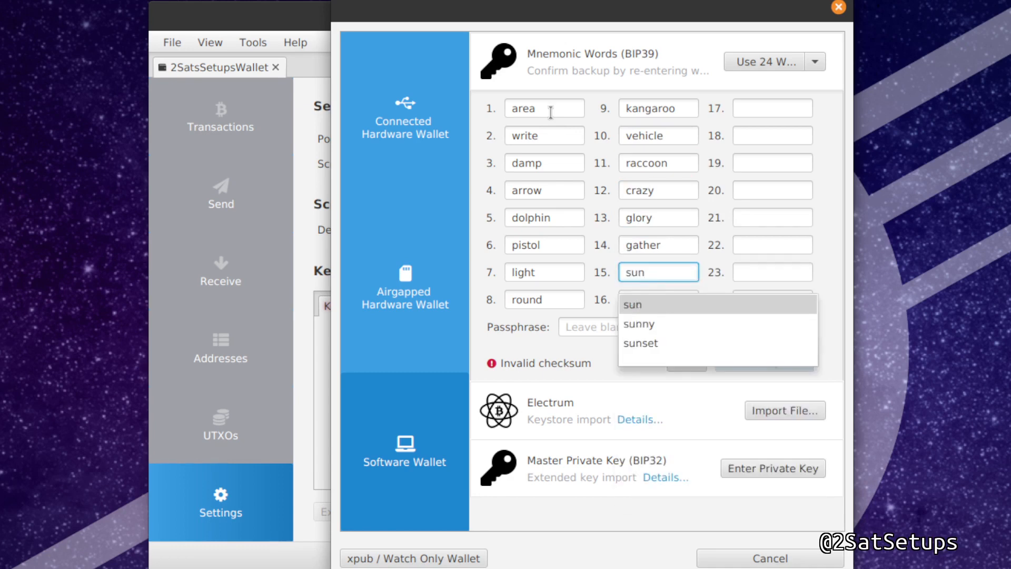
key("Tab")
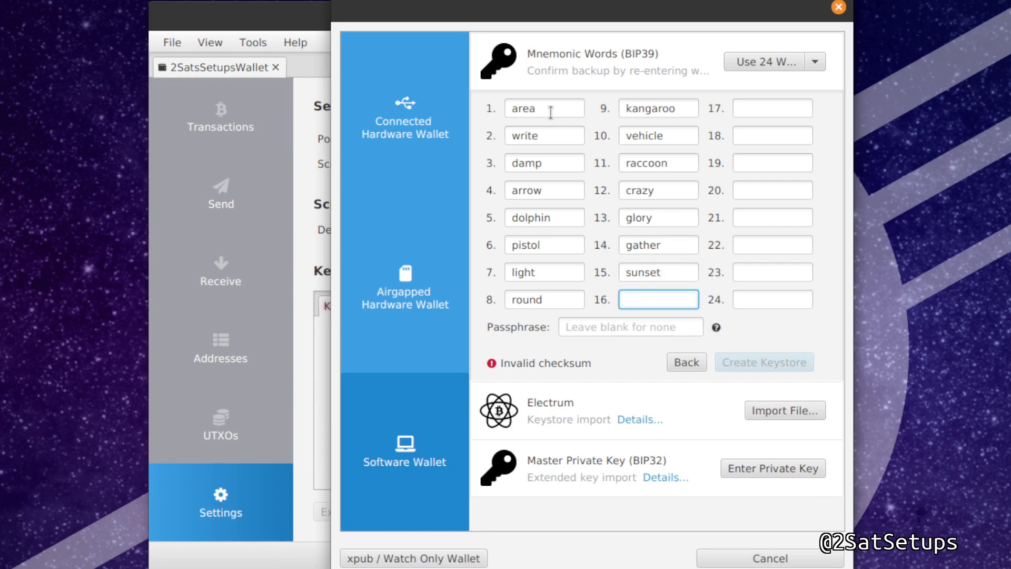
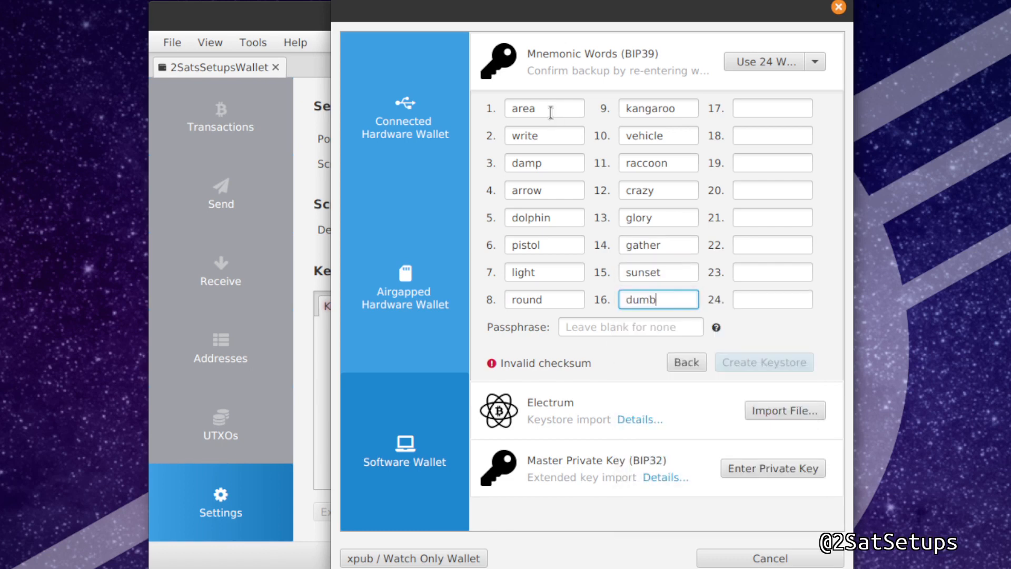
key("Tab")
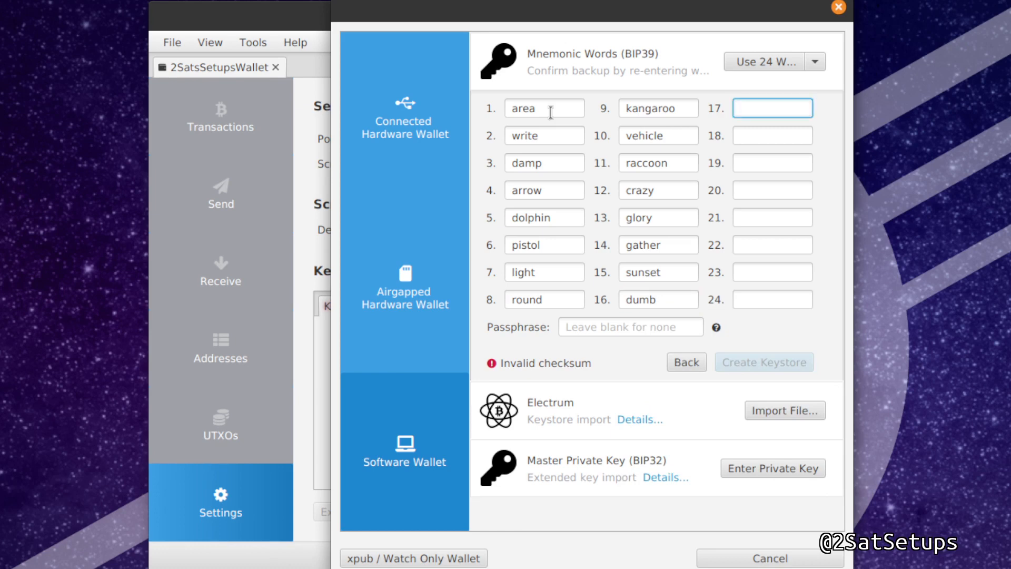
key("Tab")
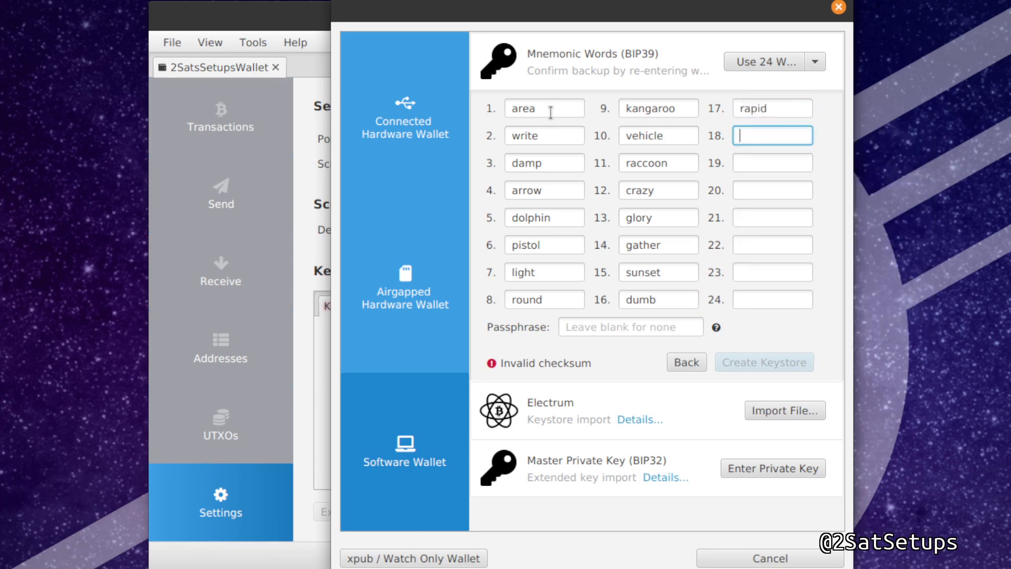
key("Tab")
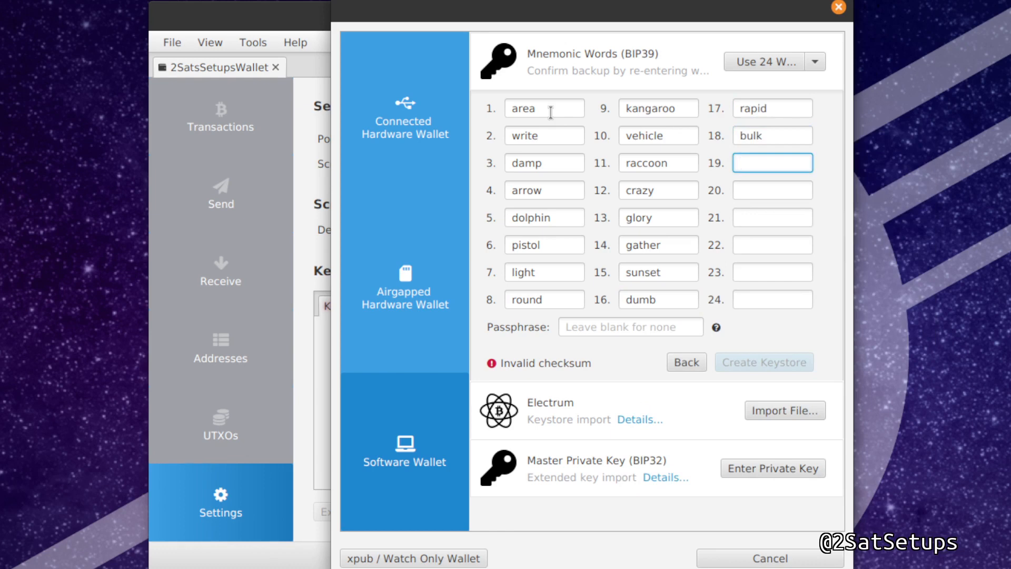
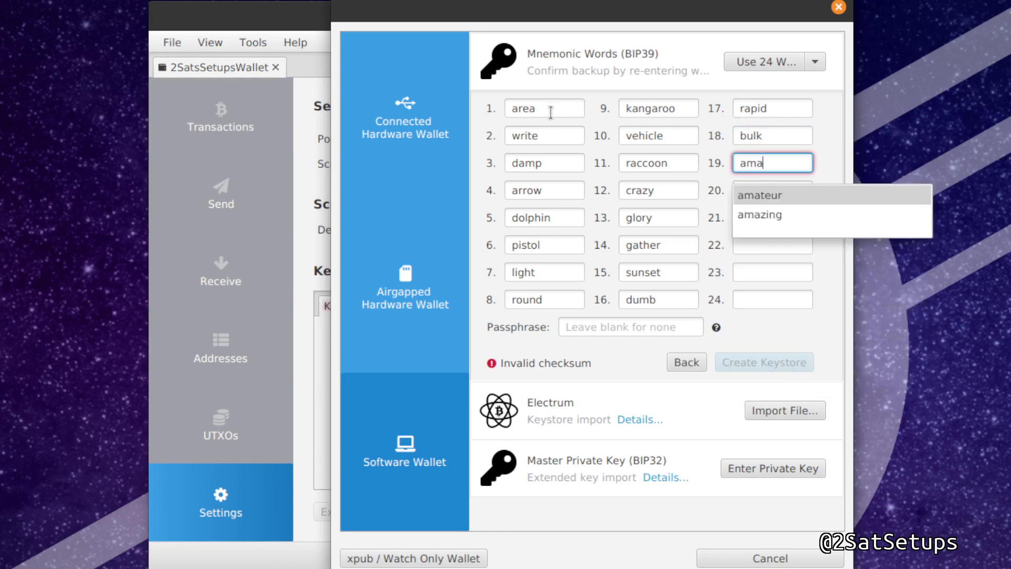
key("Tab")
key("shift+Tab")
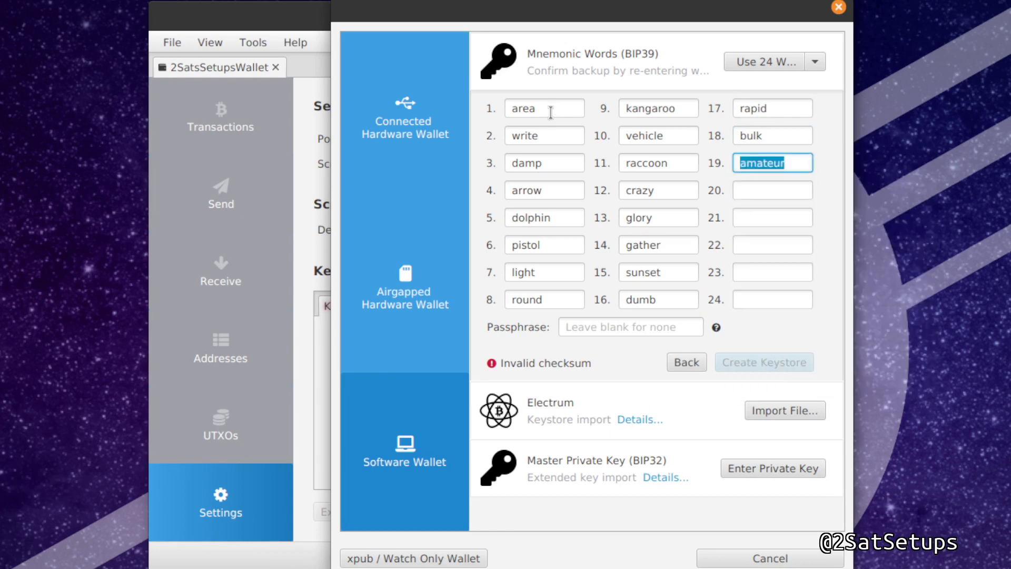
key("Tab")
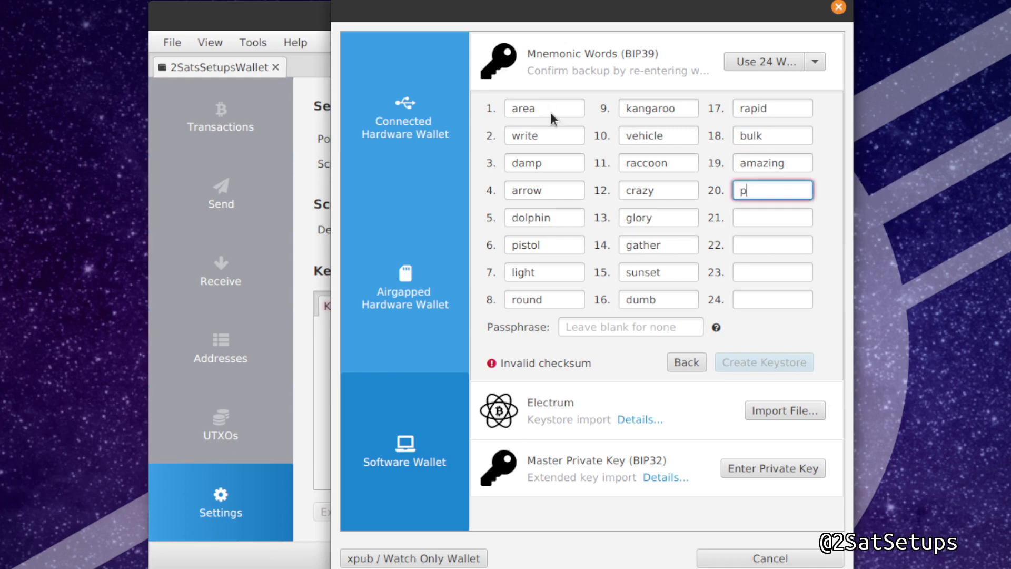
key("Tab")
key("shift+Tab")
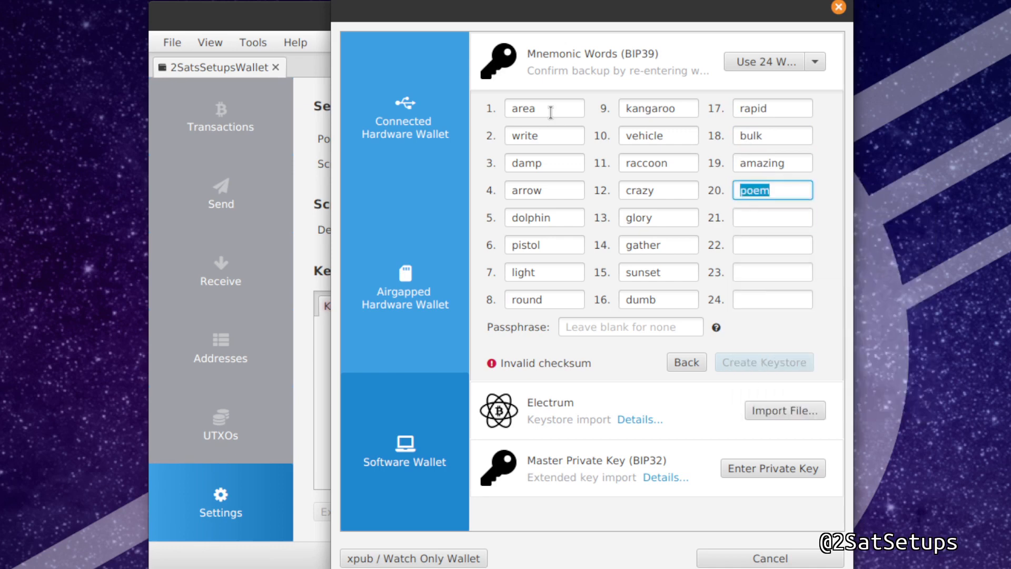
key("Tab")
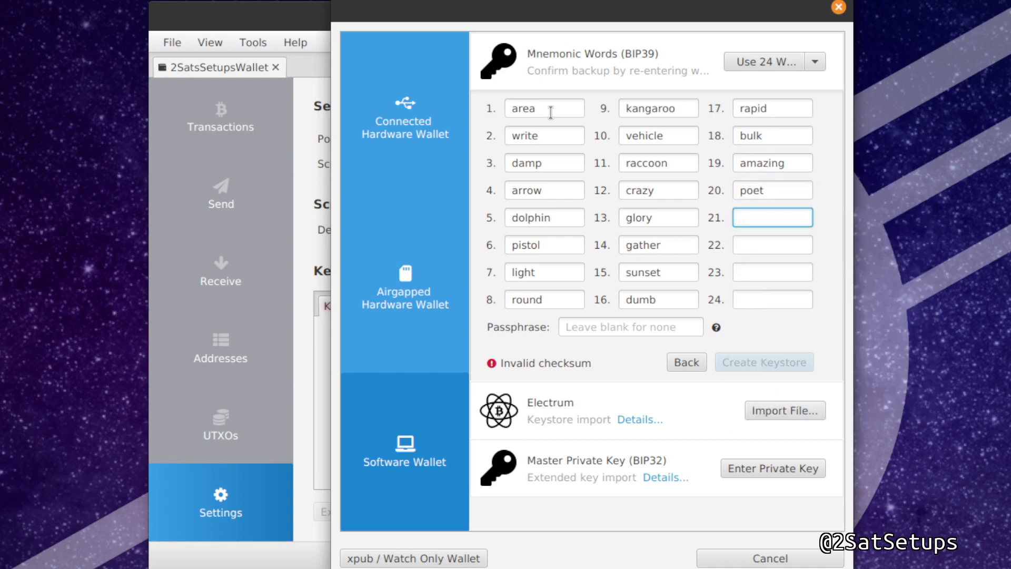
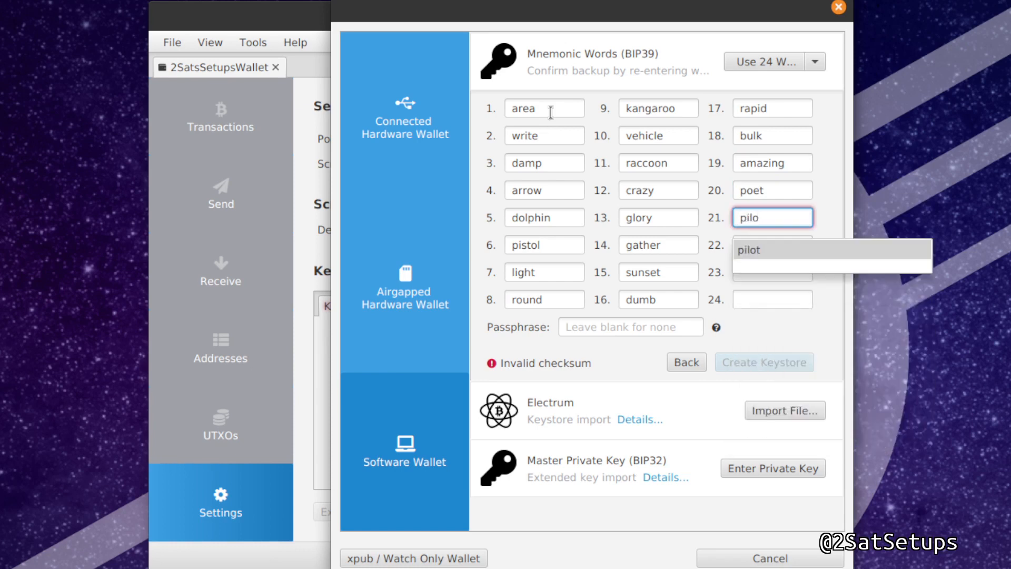
key("Tab")
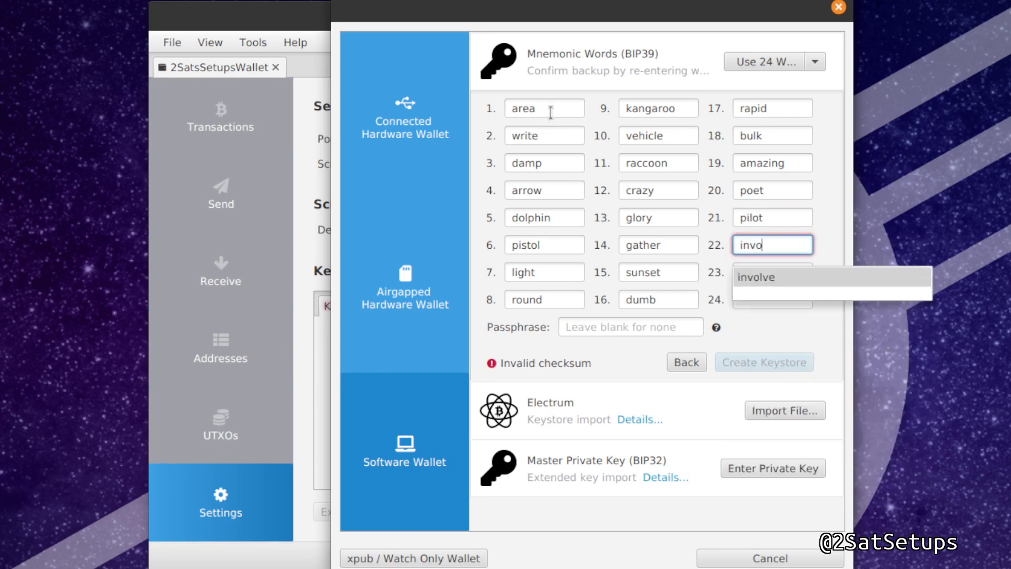
key("Return")
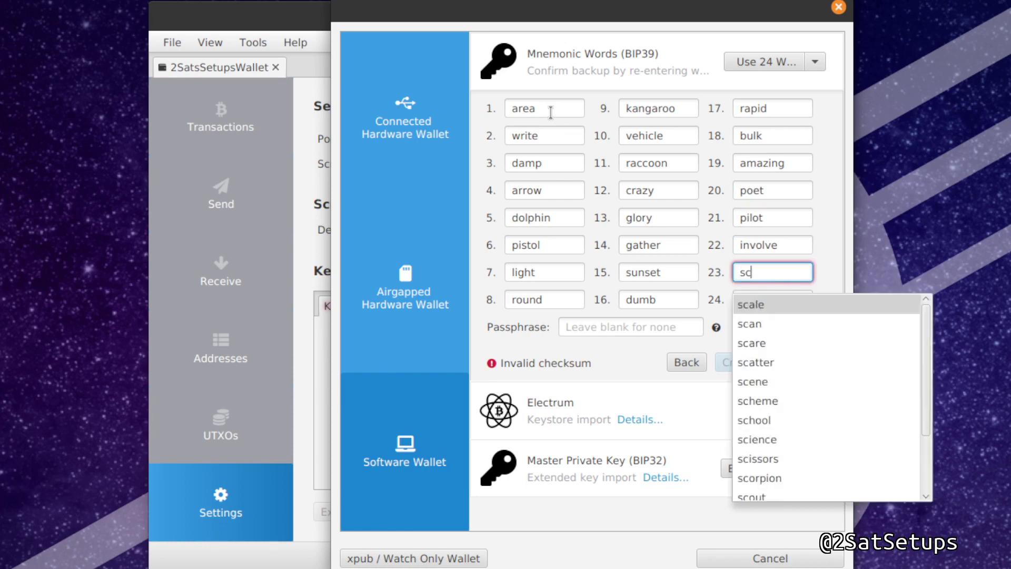
key("Return")
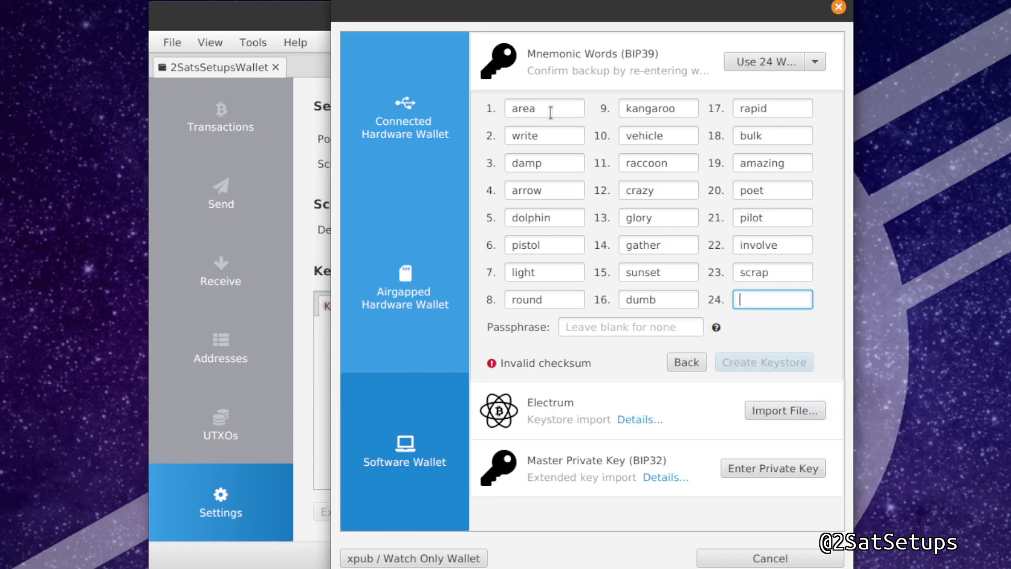
key("Return")
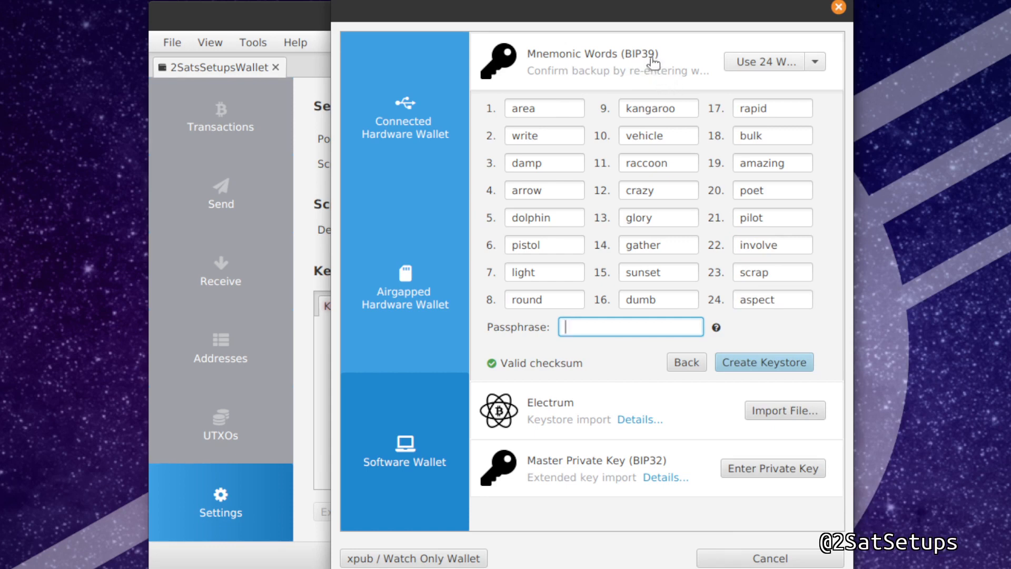
Check the final seed words with the passphrase left empty, then create the keystore.
left_click(805, 289)
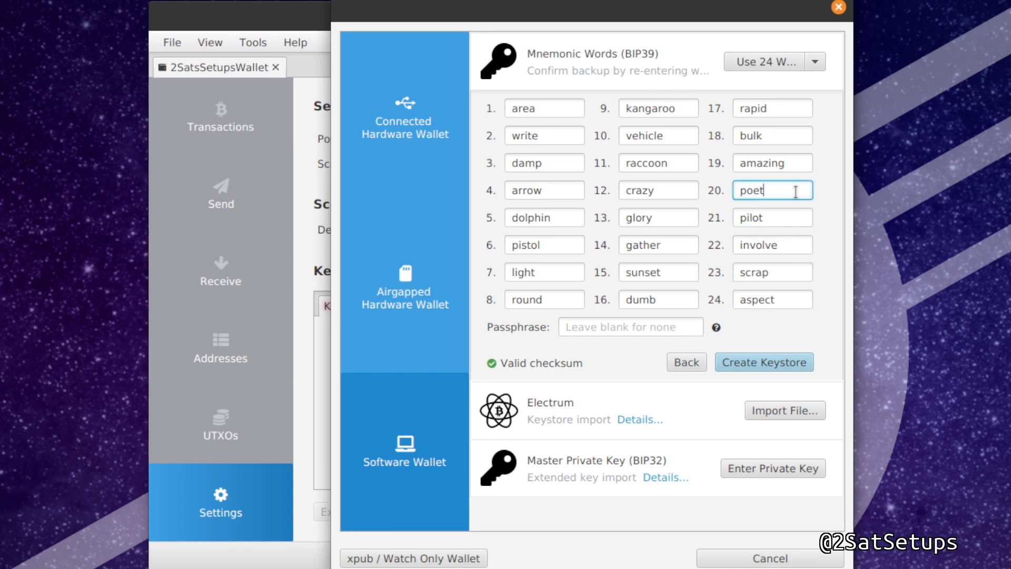
left_click(793, 214)
left_click(801, 243)
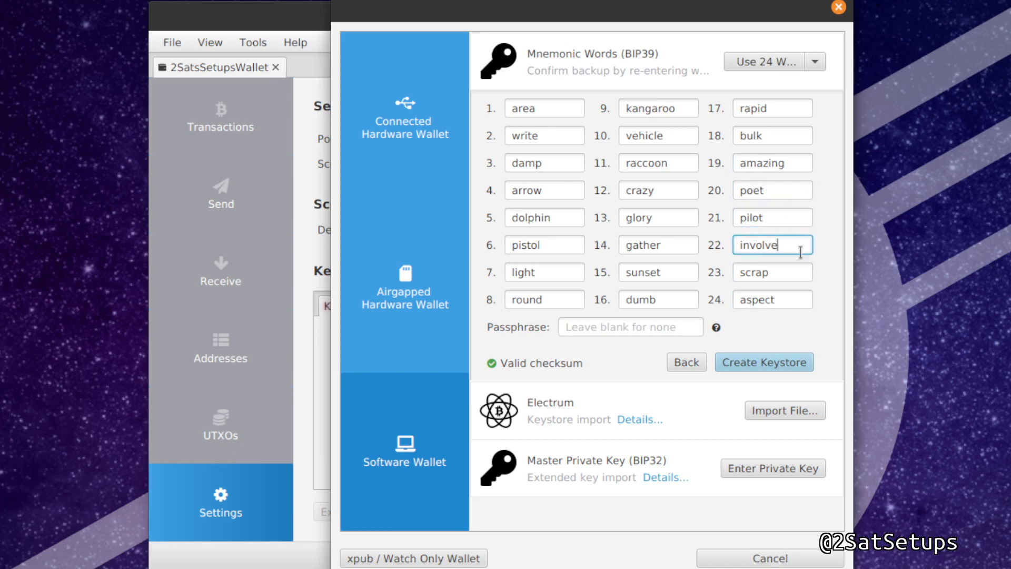
left_click(794, 273)
left_click(781, 300)
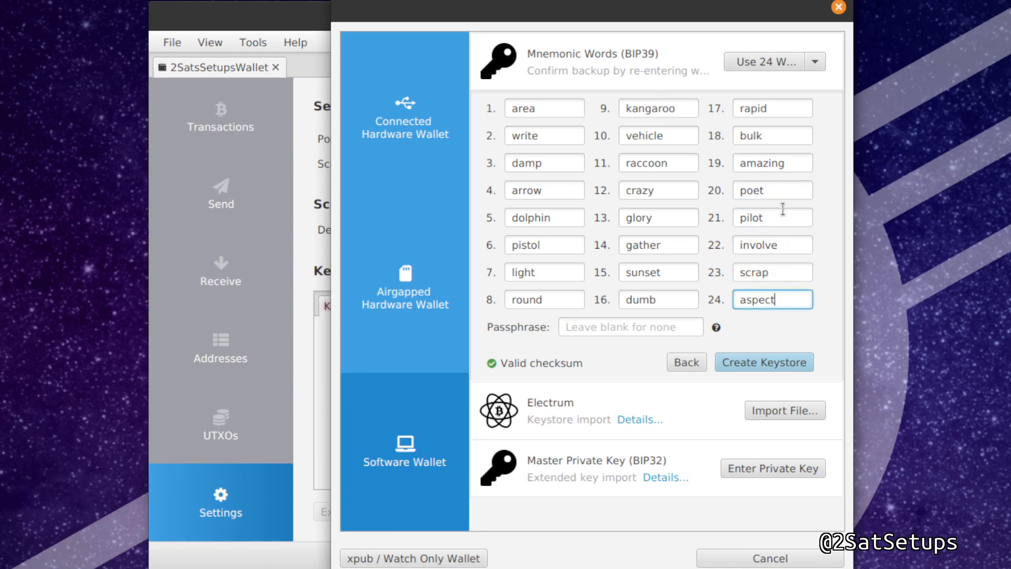
left_click(769, 363)
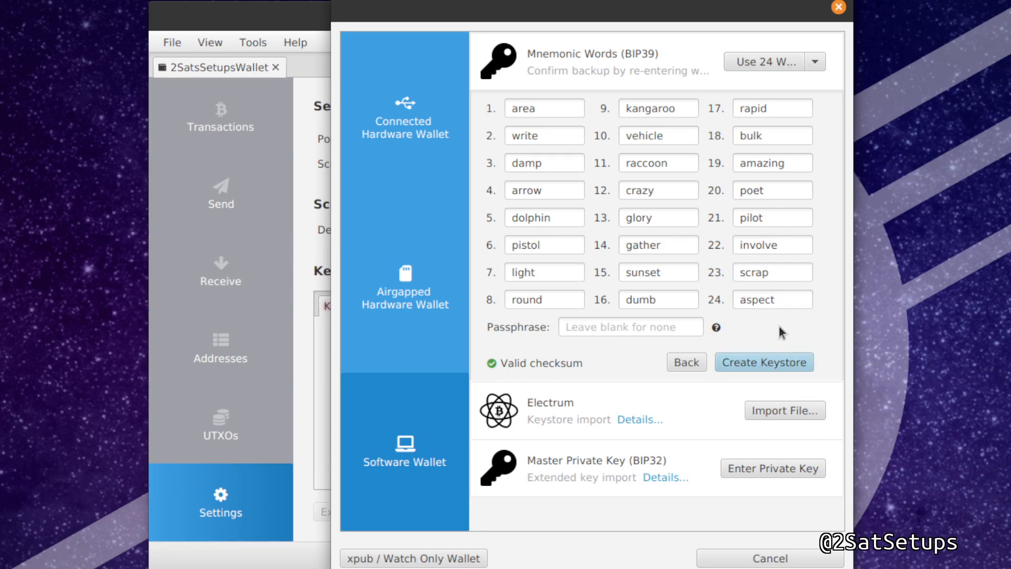
left_click(786, 366)
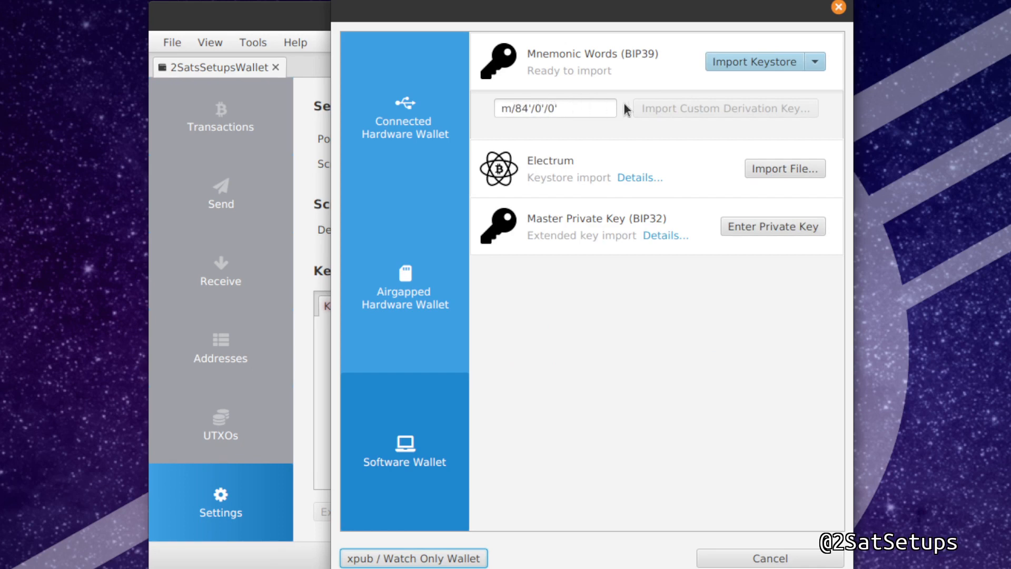
Verify the derivation path m/84'/0'/0' and import the keystore.
left_click_drag(531, 104, 529, 102)
left_click(529, 102)
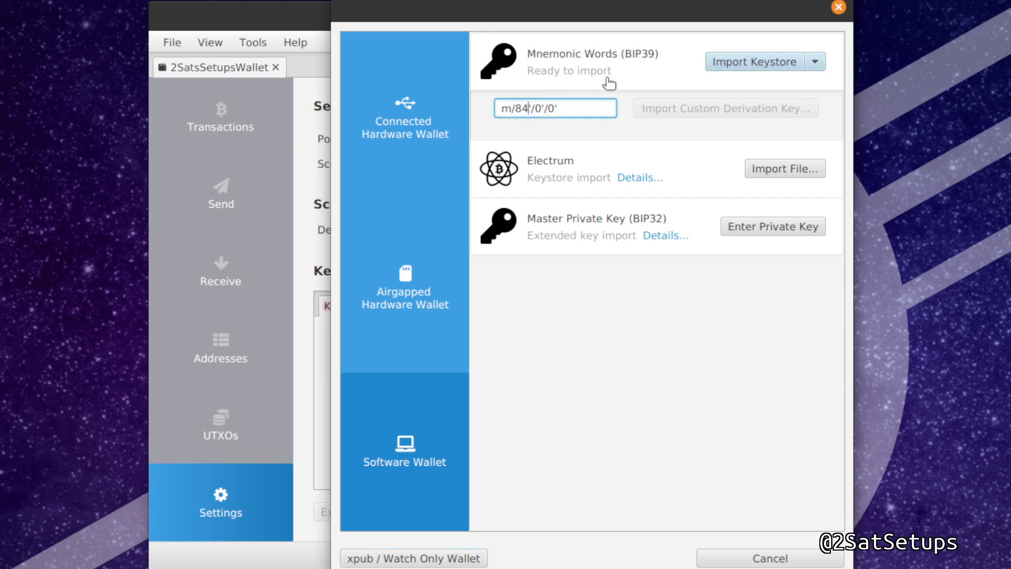
left_click_drag(531, 105, 578, 111)
left_click(572, 110)
left_click(788, 63)
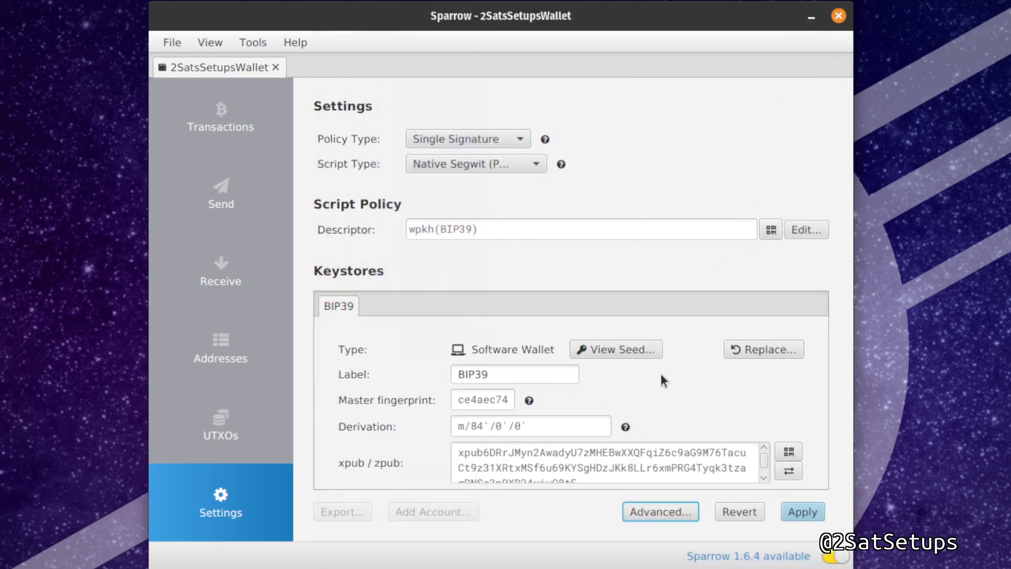
Review the keystore's master fingerprint in the Keystores panel.
scroll(764, 464, "down", 1)
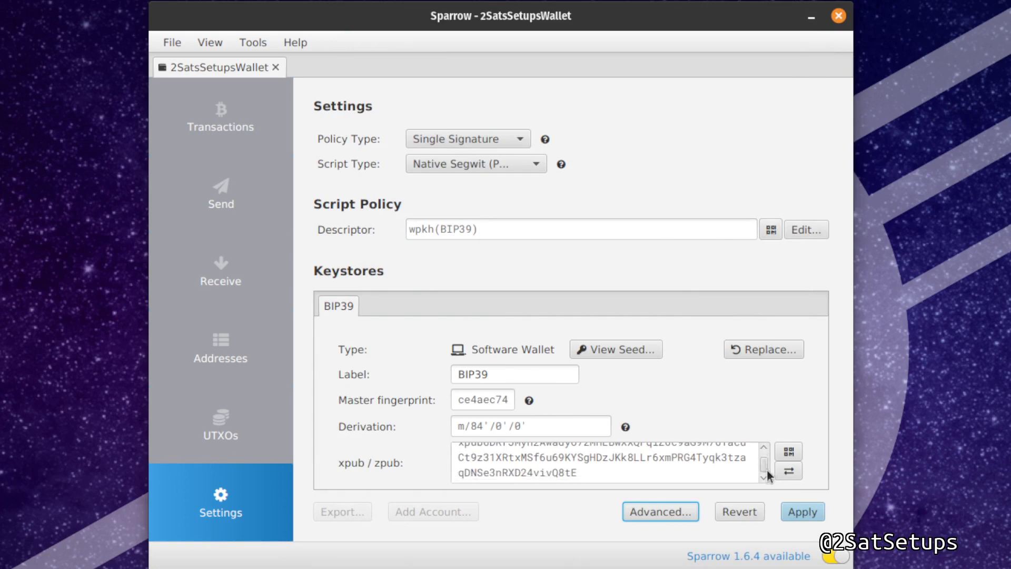
scroll(768, 445, "up", 1)
double_click(489, 395)
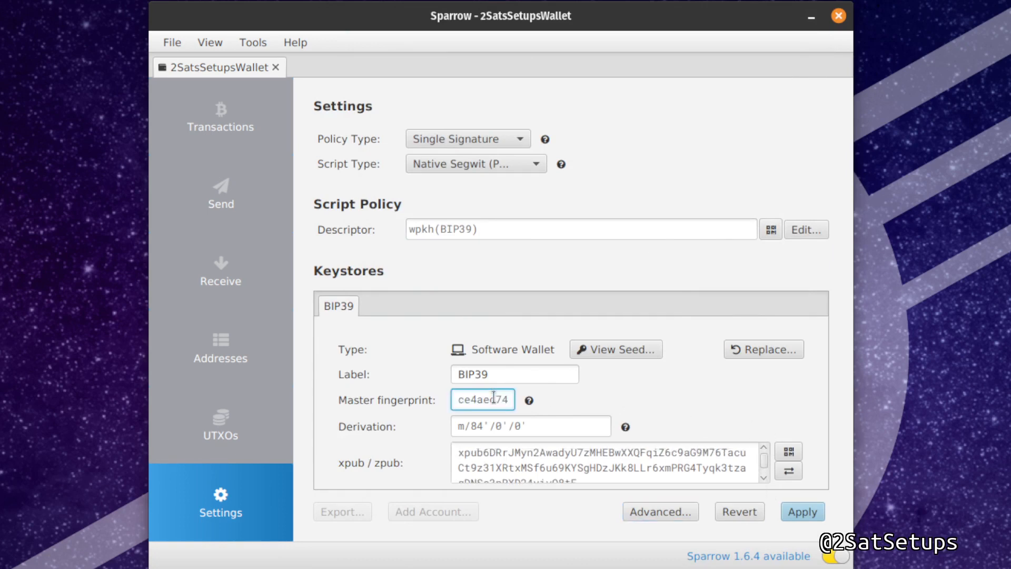
left_click(507, 395)
double_click(508, 395)
left_click(508, 395)
double_click(505, 399)
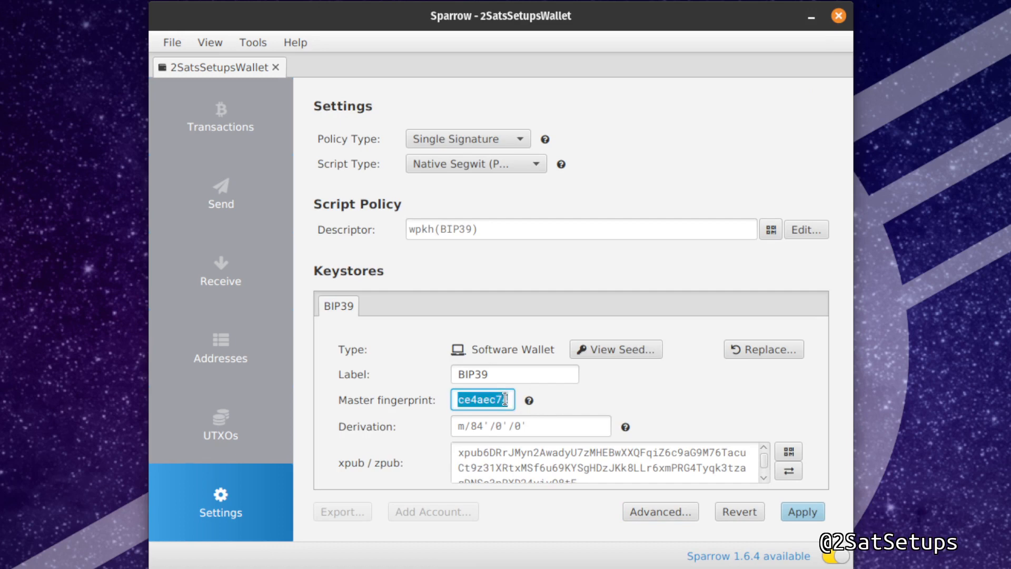
left_click(511, 399)
double_click(474, 399)
Review the keystore's xpub and apply the new wallet settings.
left_click_drag(454, 452, 681, 479)
left_click(680, 479)
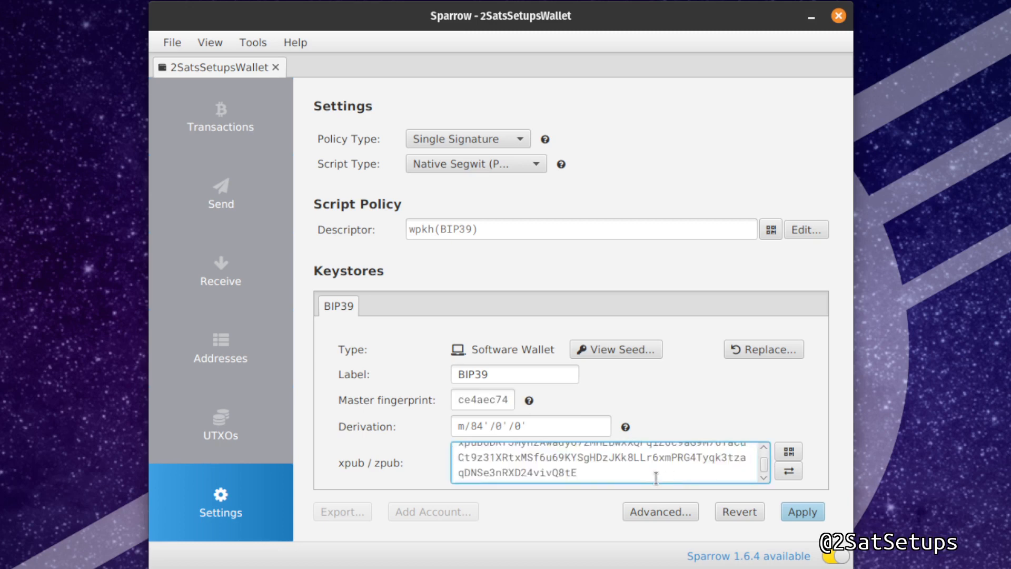
scroll(656, 475, "up", 1)
scroll(656, 474, "down", 1)
scroll(525, 462, "up", 1)
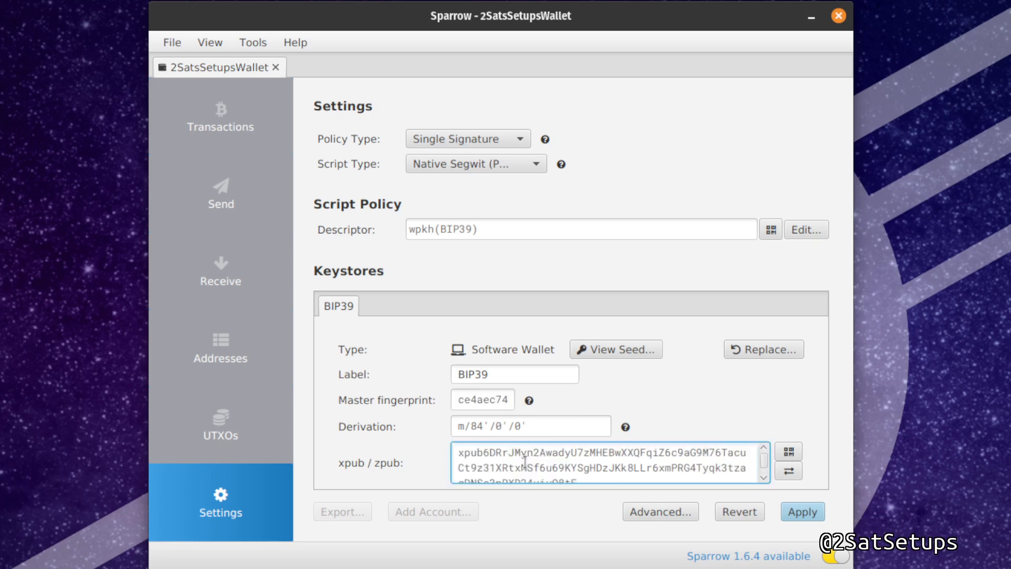
left_click_drag(460, 453, 666, 486)
left_click(662, 474)
scroll(670, 476, "up", 1)
scroll(671, 478, "down", 1)
left_click(659, 475)
left_click(658, 475)
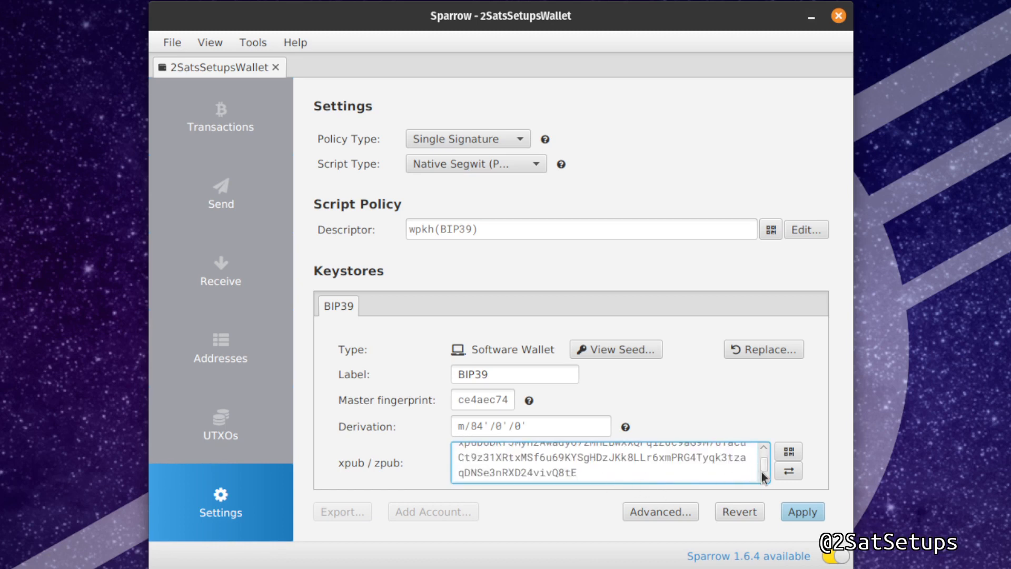
left_click_drag(765, 468, 456, 444)
left_click(657, 474)
left_click_drag(763, 476, 460, 453)
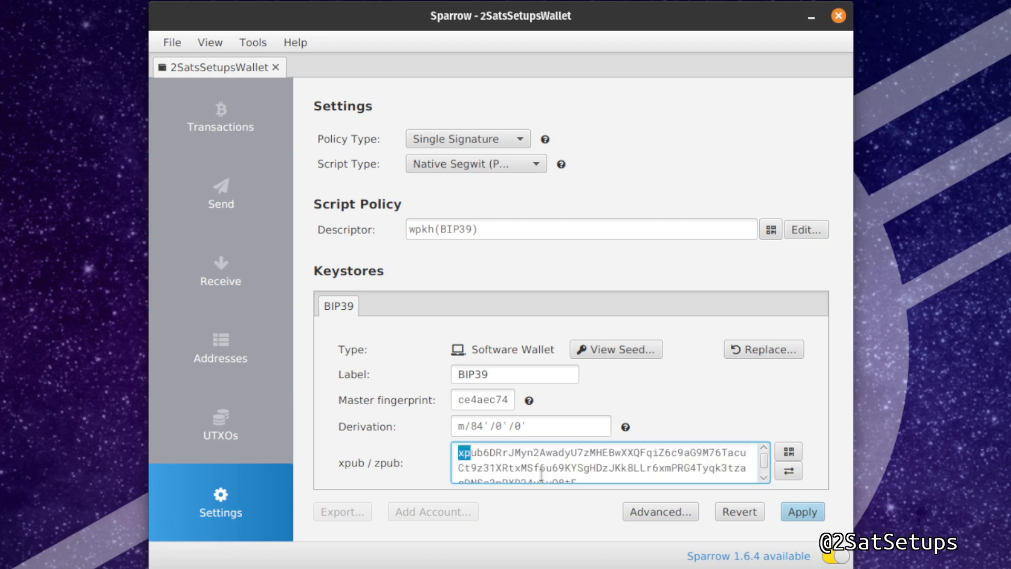
scroll(616, 479, "down", 1)
left_click(615, 477)
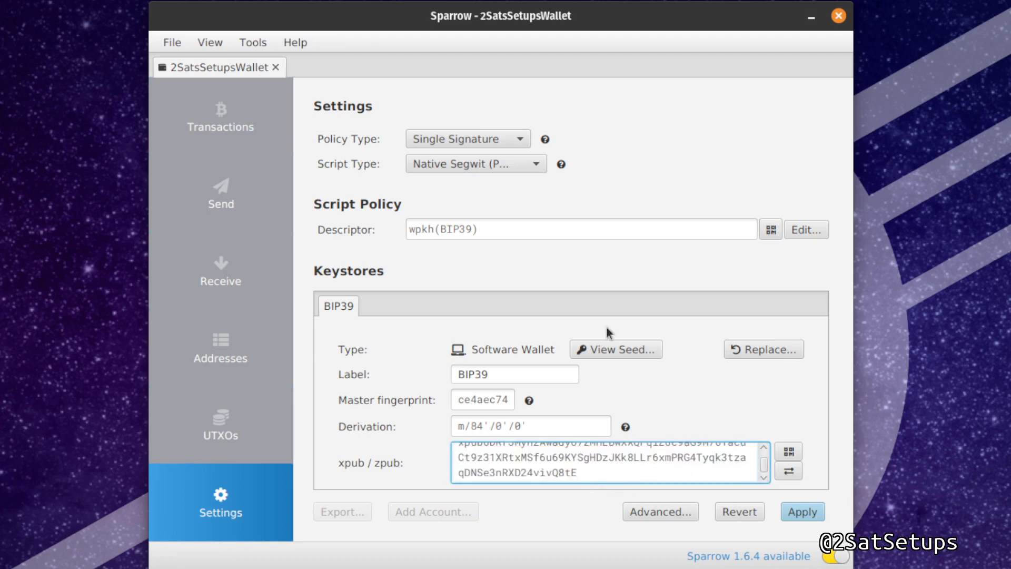
left_click(810, 510)
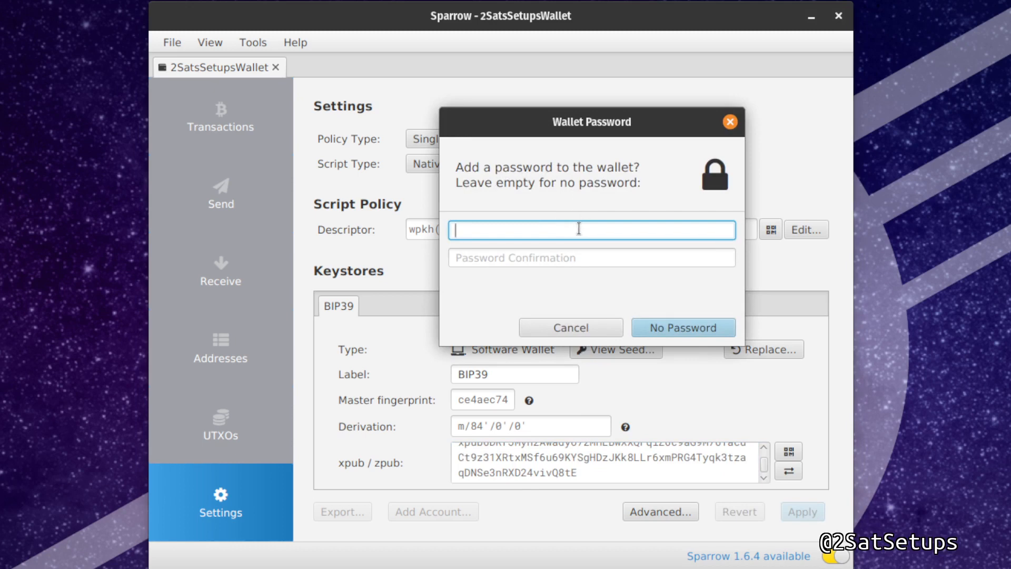
Leave both wallet password fields empty and save the wallet with No Password.
left_click(578, 252)
left_click(628, 255)
key("Tab")
left_click(623, 232)
left_click(591, 254)
left_click(587, 226)
left_click(592, 253)
left_click(591, 235)
left_click(675, 328)
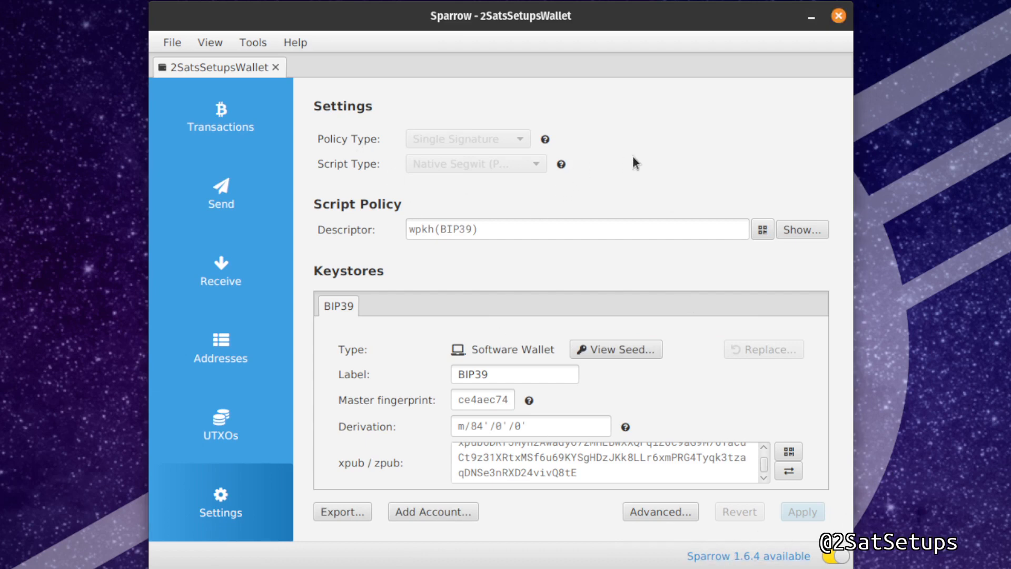
From Transactions go to Receive and advance five fresh addresses up to m/84'/0'/0'/0/5.
left_click(238, 113)
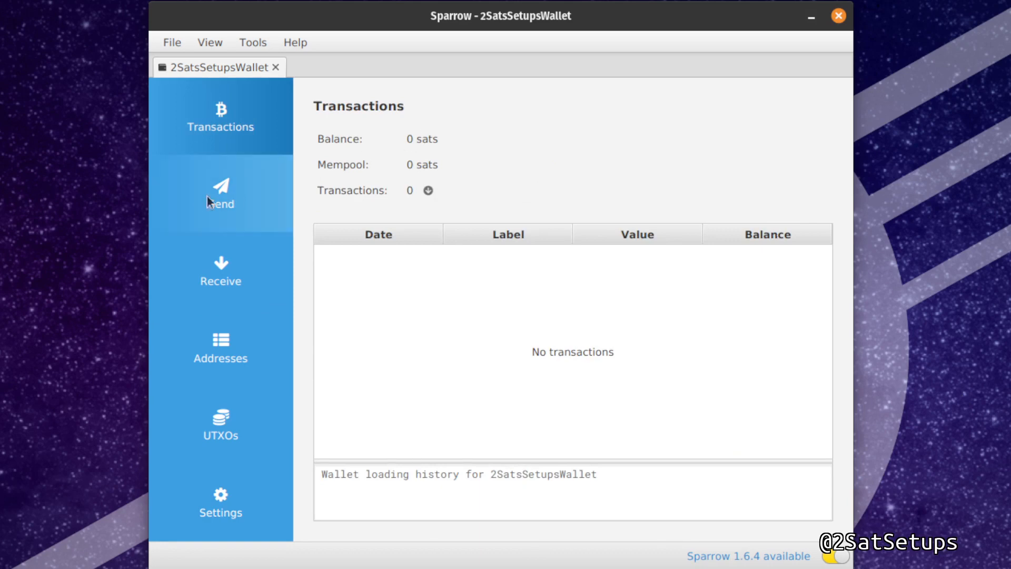
left_click(228, 276)
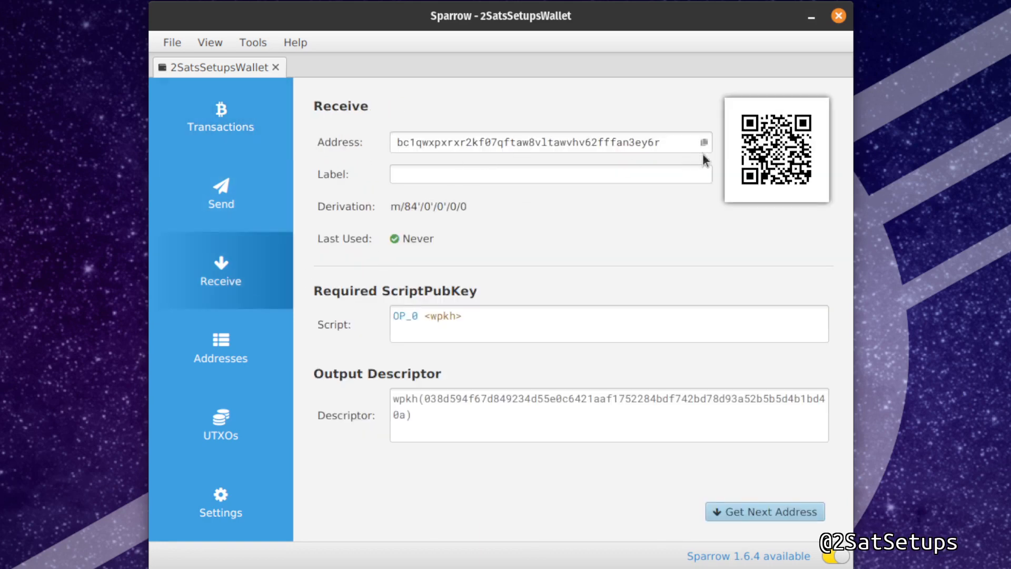
left_click(763, 511)
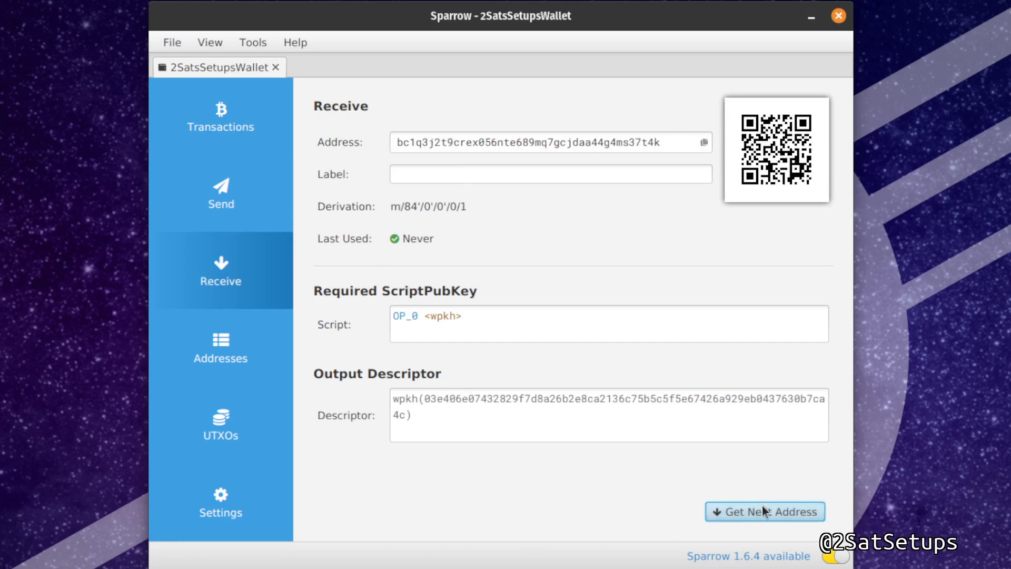
left_click(764, 513)
left_click(764, 514)
left_click(763, 514)
left_click(763, 513)
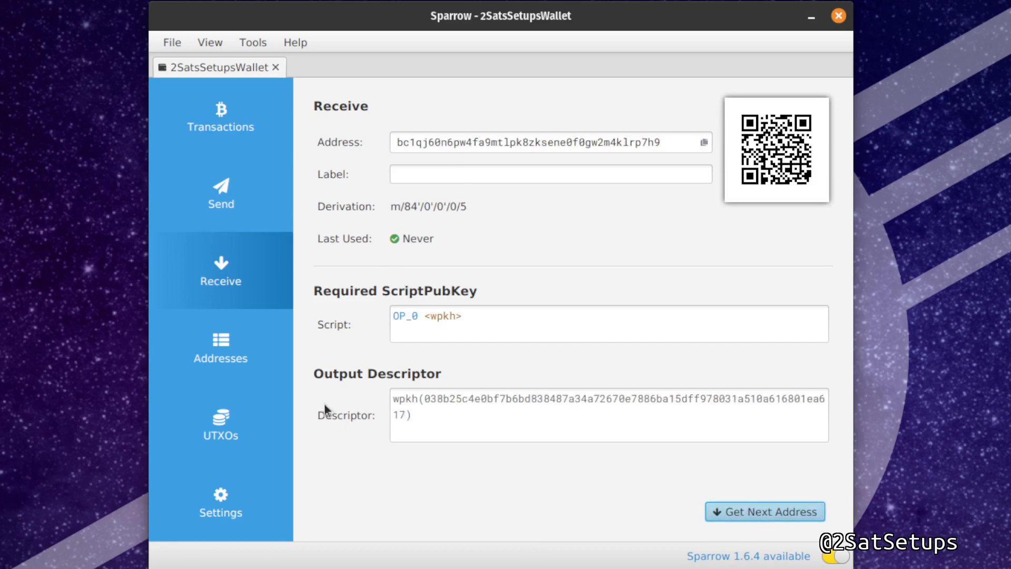